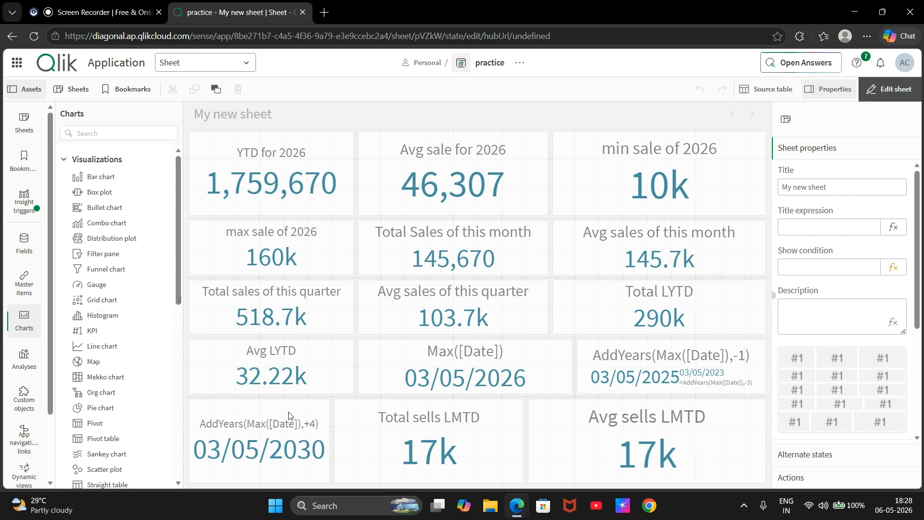
- Narrow the AddYears(Max([Date]),+4) KPI to three columns, then move the Total sells LMTD KPI beside it at six columns wide
click(266, 440)
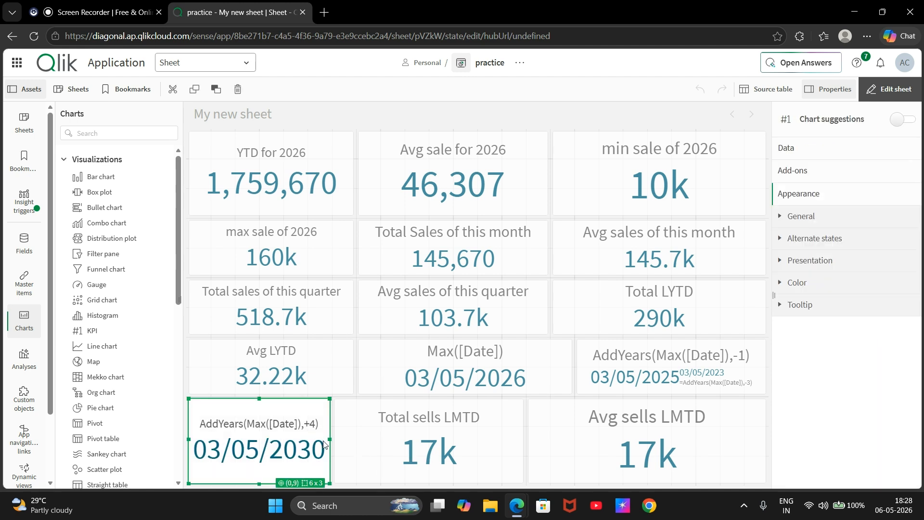
drag(329, 437, 259, 439)
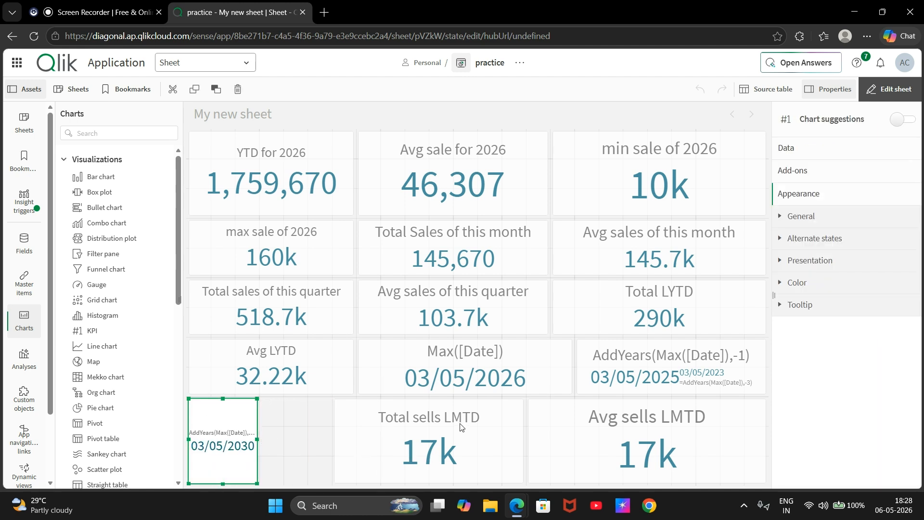
click(362, 450)
drag(334, 439, 247, 450)
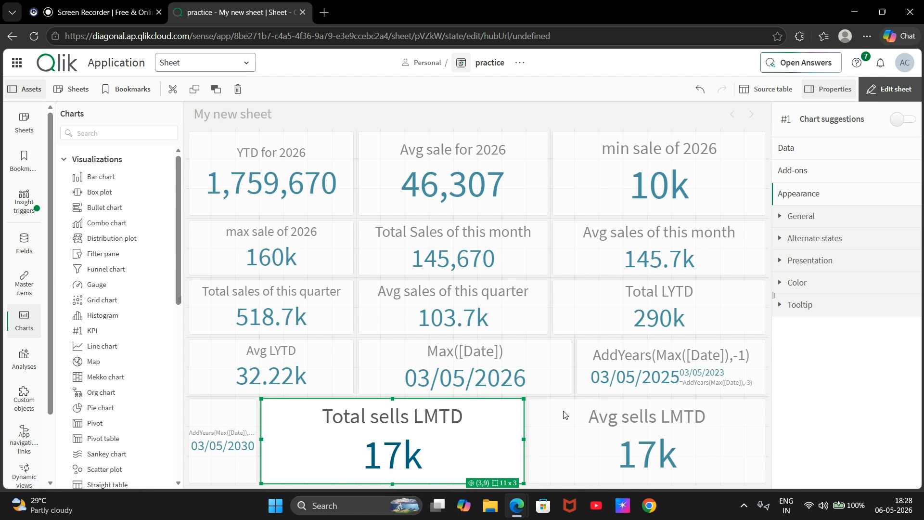
drag(523, 439, 402, 445)
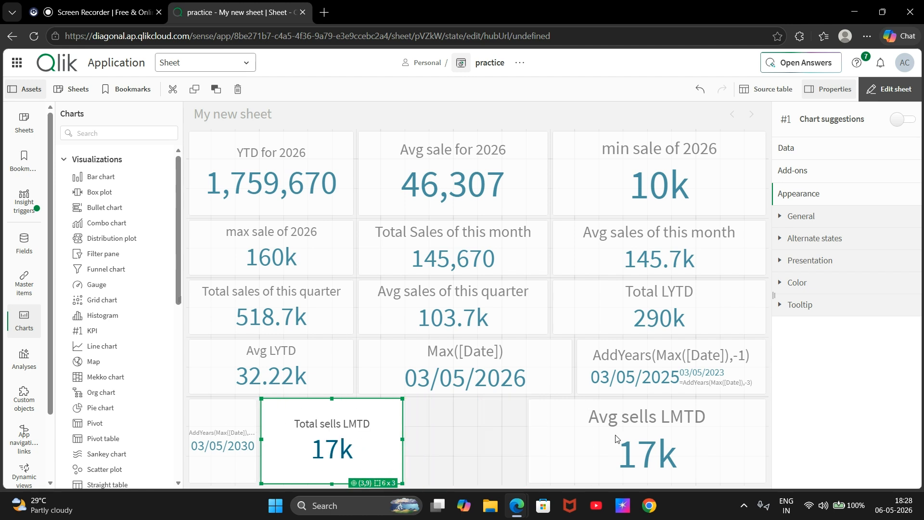
- Narrow the Avg sells LMTD KPI beside Total sells LMTD and place a new KPI in the freed space of the last row
click(538, 445)
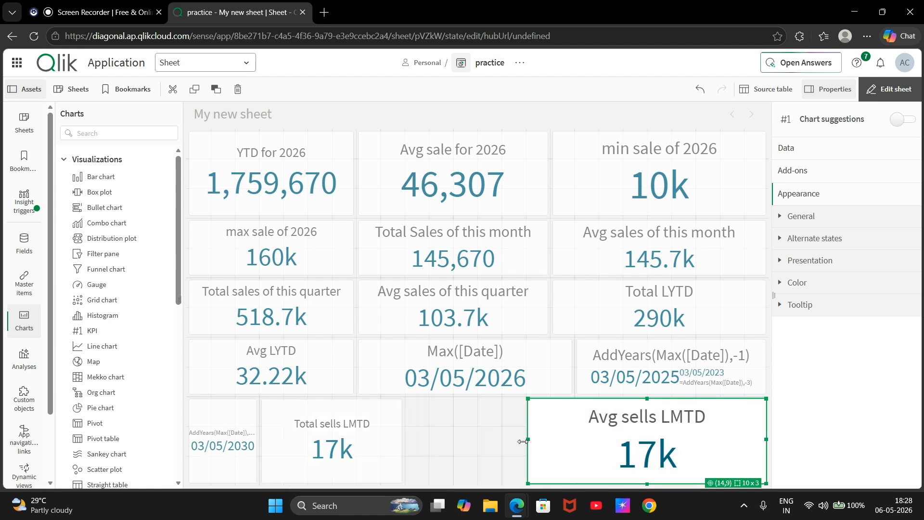
drag(528, 441, 408, 450)
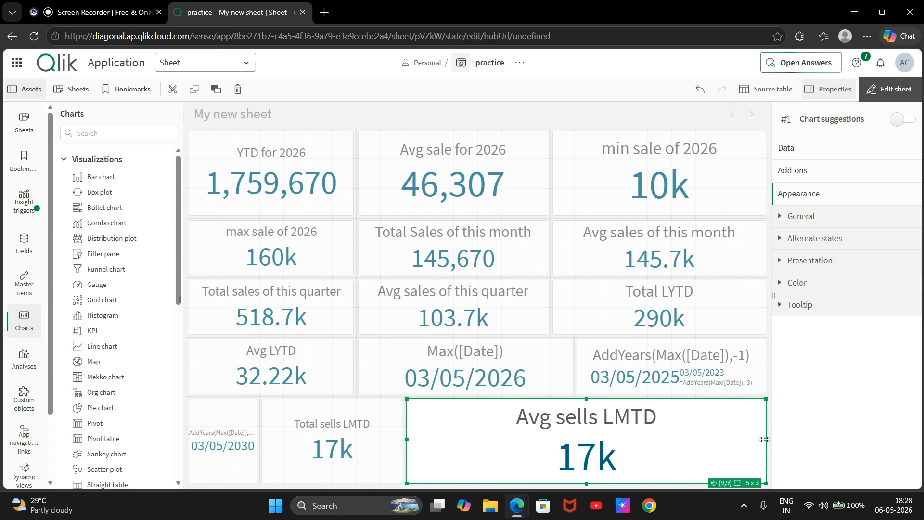
drag(765, 440, 527, 462)
click(543, 455)
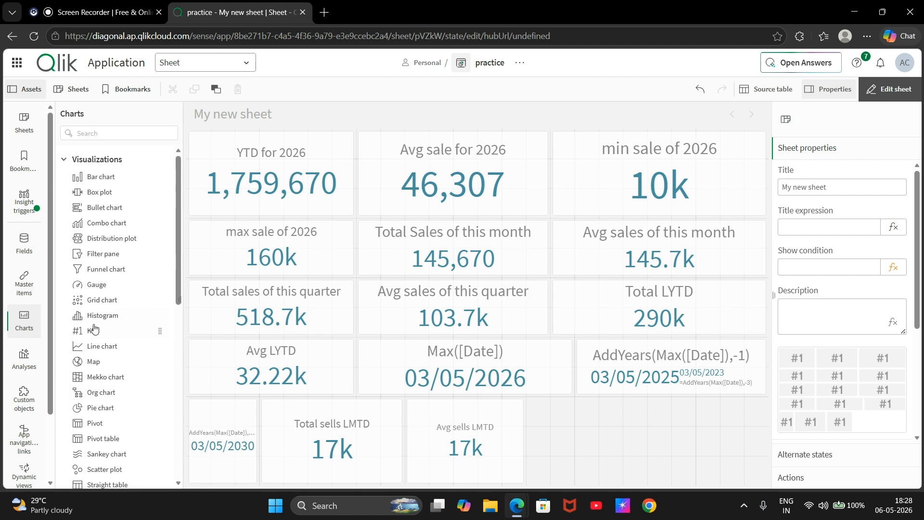
drag(94, 330, 657, 433)
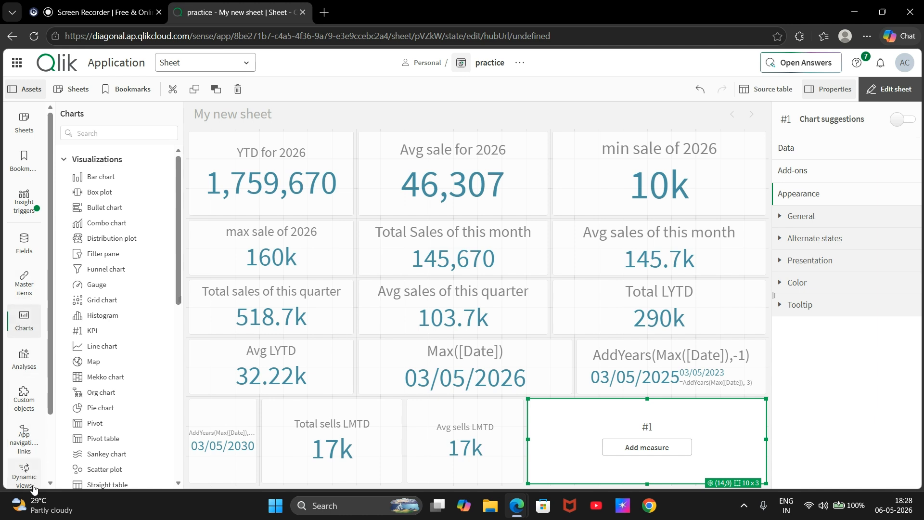
- Start a new variable named lqstart
scroll(52, 409, down, 2)
click(24, 437)
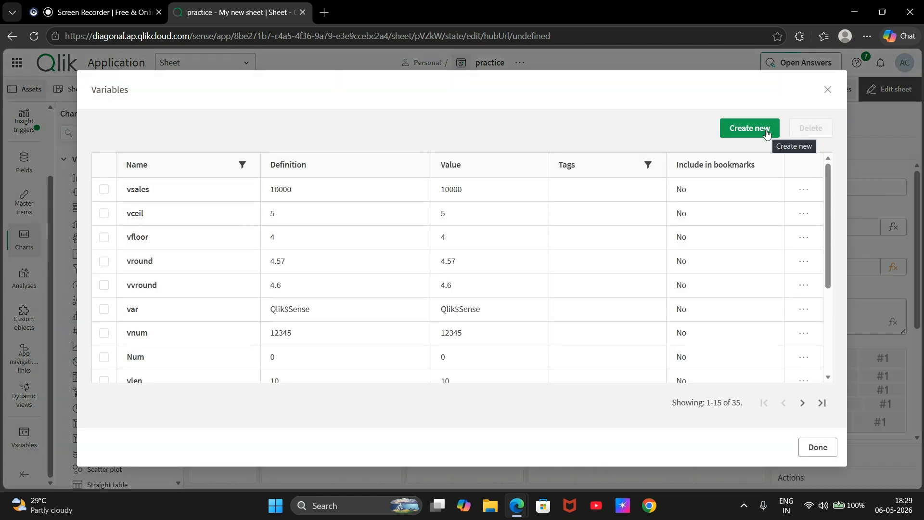
click(738, 136)
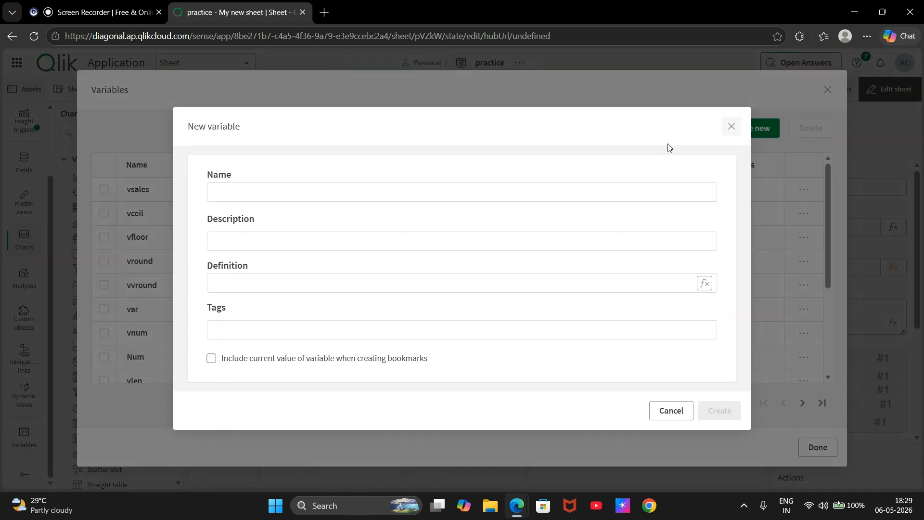
click(262, 194)
text(lq)
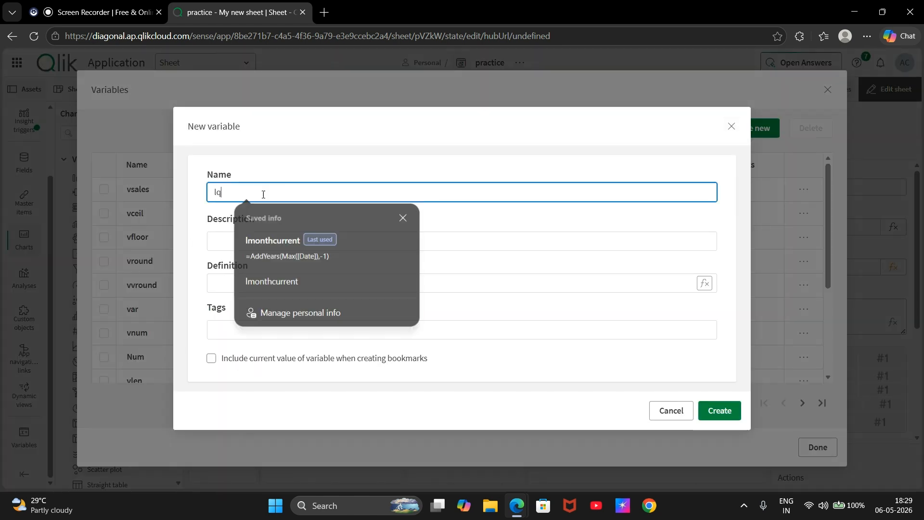
text(start)
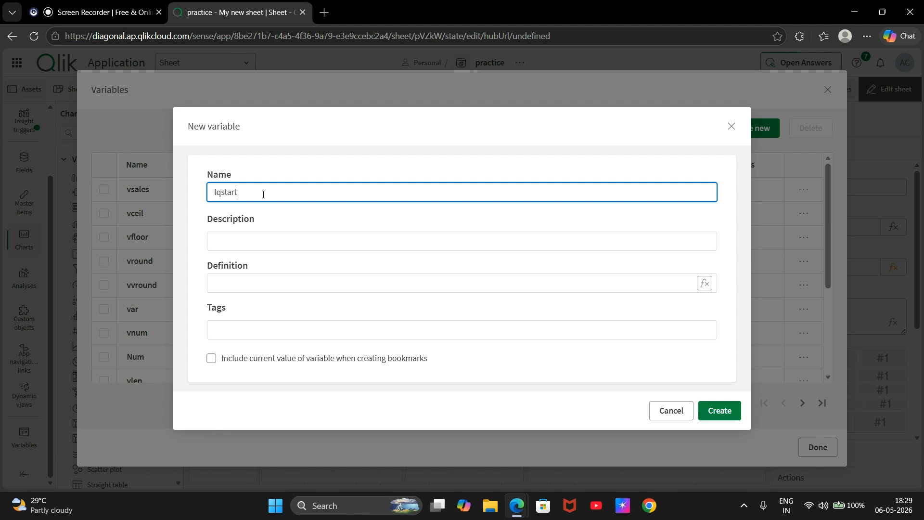
- Begin the lqstart definition with =QuarterStart(AddYears)
click(256, 280)
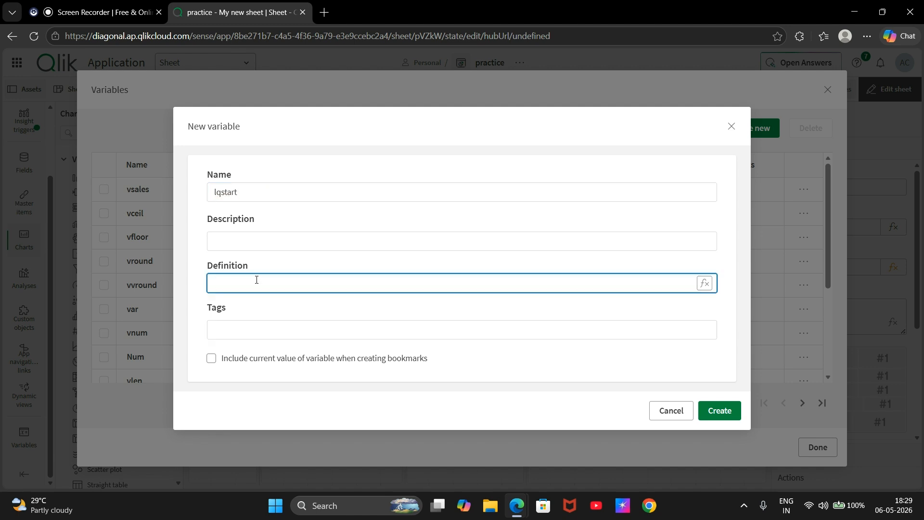
text(=)
text(Quarte)
text(rStart)
text(())
text(Addy)
key(BackSpace)
text(Years)
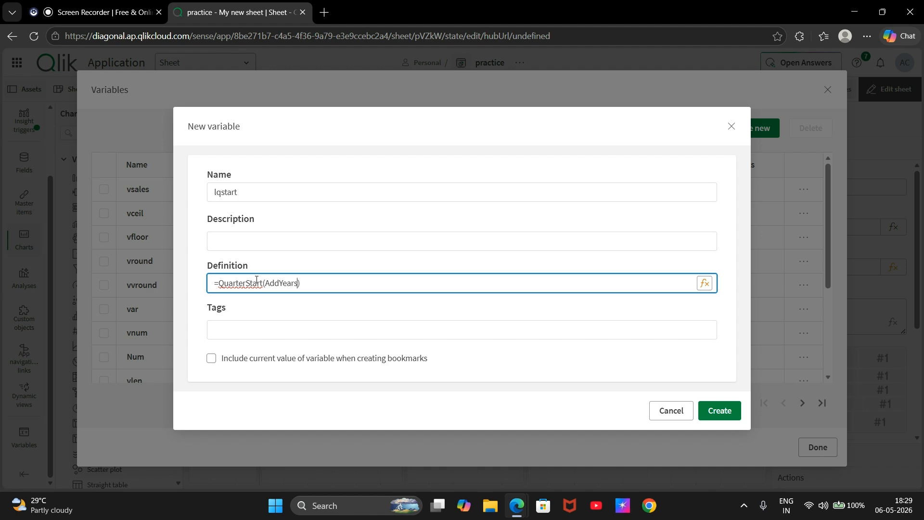
- Complete the definition as =QuarterStart(AddYears(Max([Date],-1))) and create the lqstart variable
text(())
text(Max)
text([Date)
text(()
text())
key(BackSpace)
click(339, 284)
text(,-1)
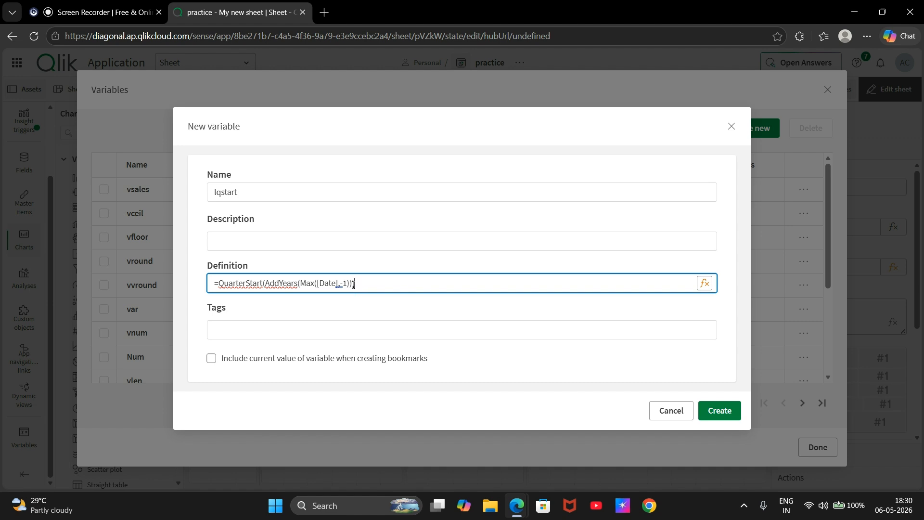
text())
click(707, 412)
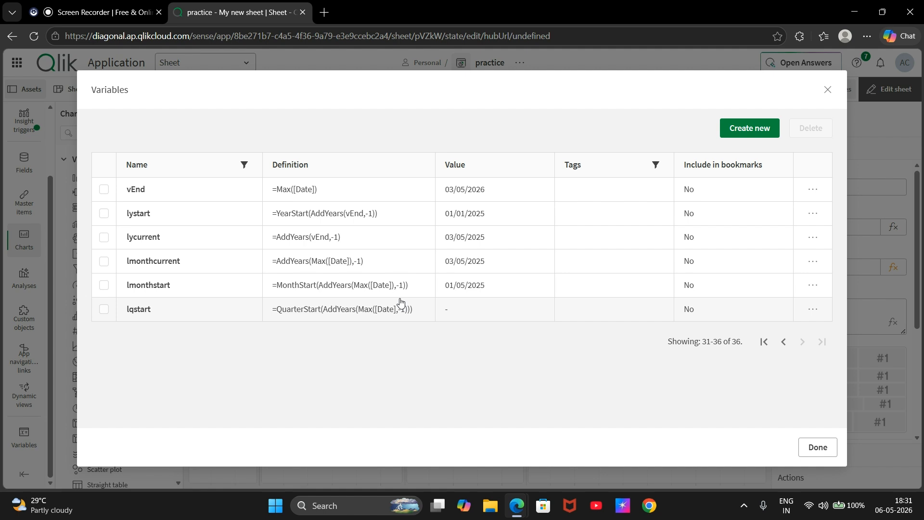
- Correct the lqstart definition to =QuarterStart(AddYears(Max([Date]),-1)) and save it
click(813, 309)
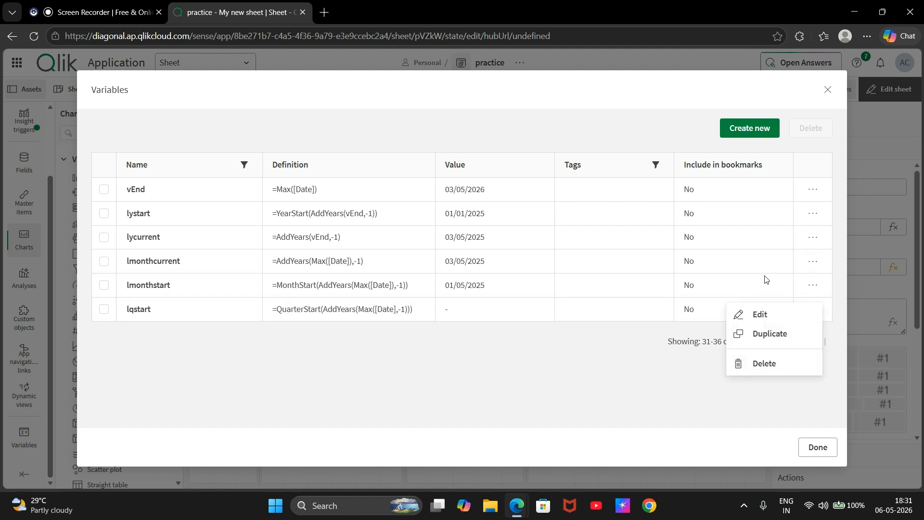
click(752, 318)
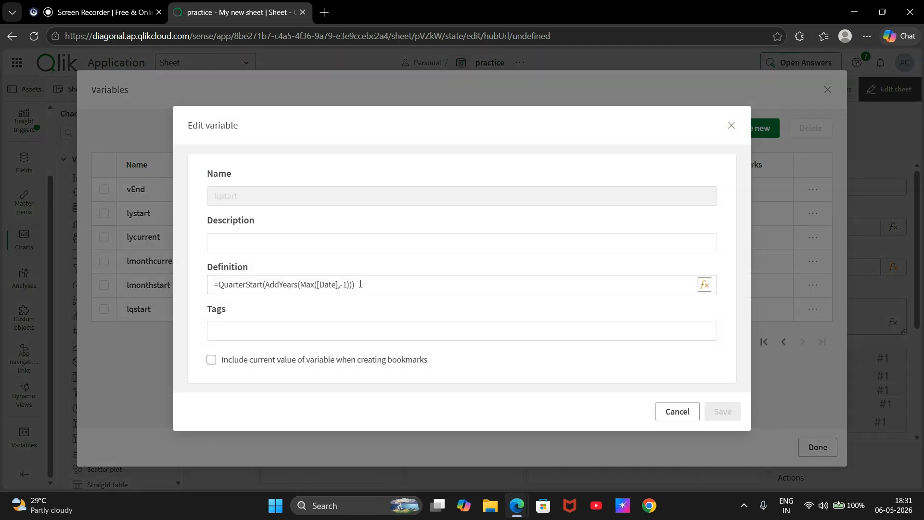
click(360, 284)
key(BackSpace)
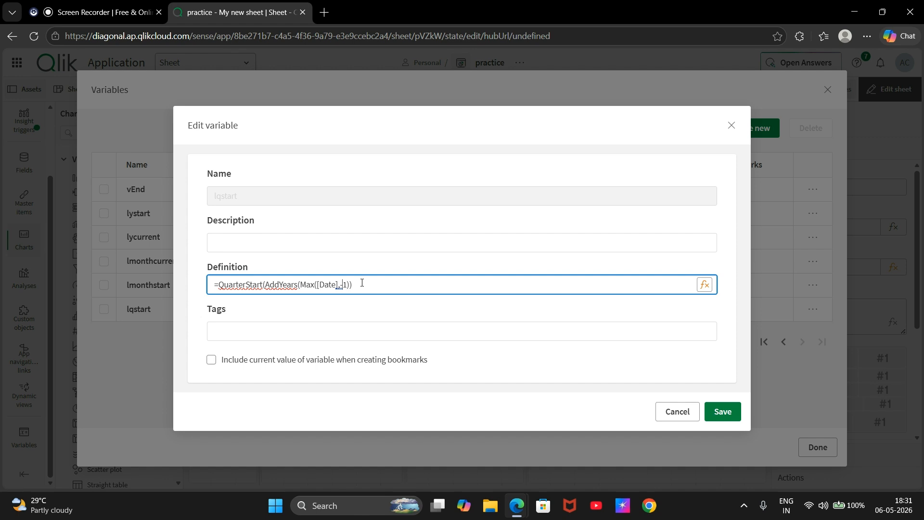
key(Left)
text())
click(722, 423)
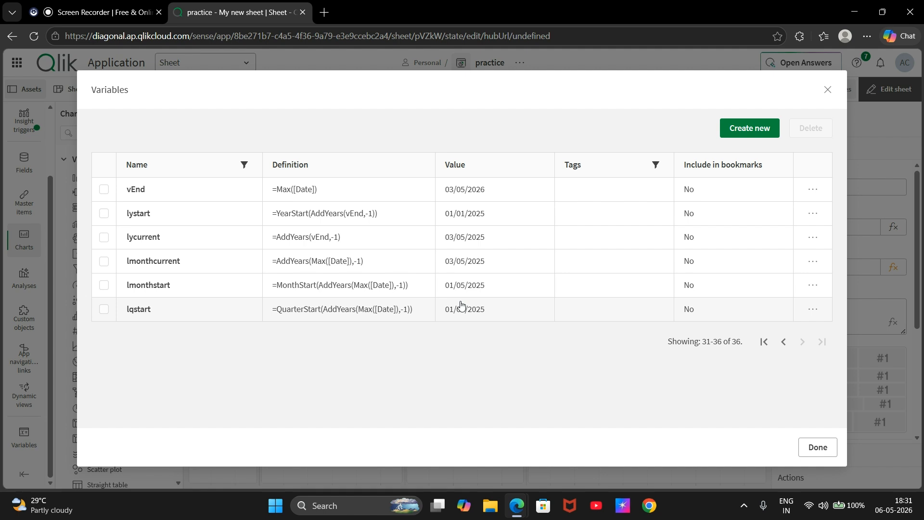
- Start another new variable named lqcurrent and dismiss the HP Command Center notification
click(760, 133)
click(253, 197)
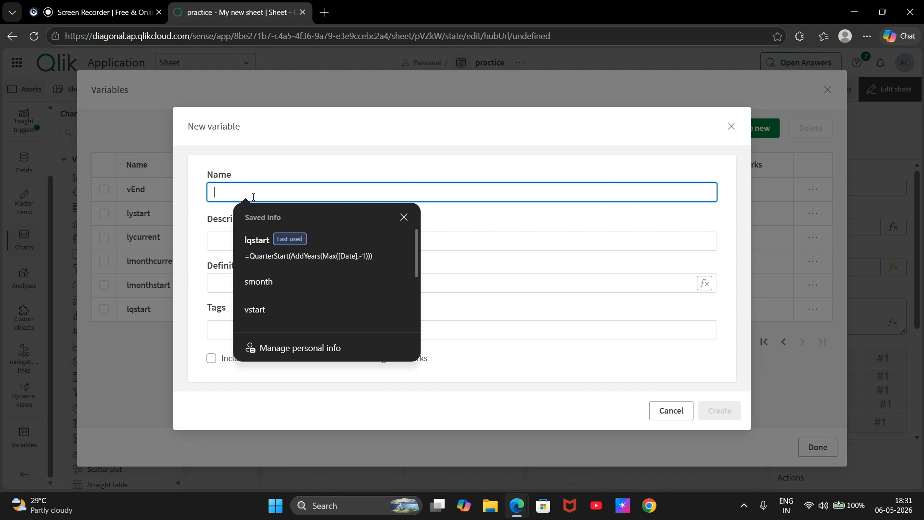
text(vl)
key(BackSpace)
key(BackSpace)
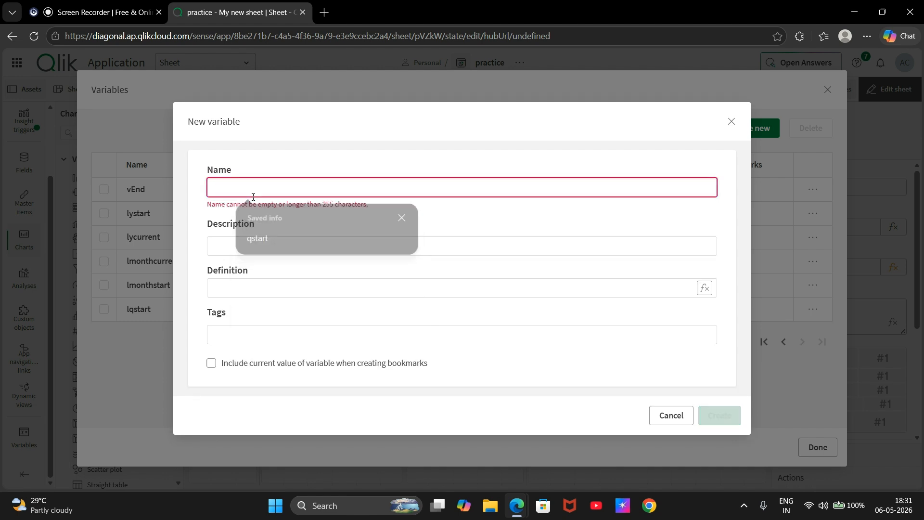
text(lqcurrent)
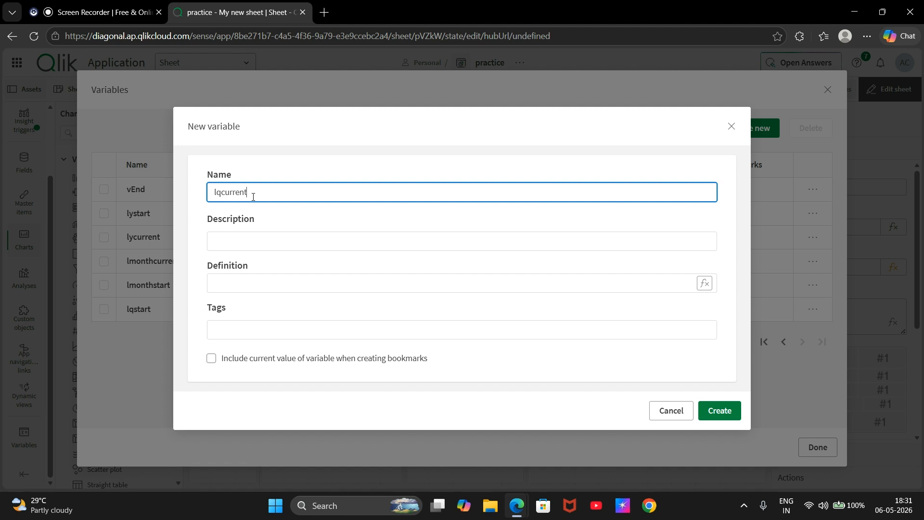
click(252, 281)
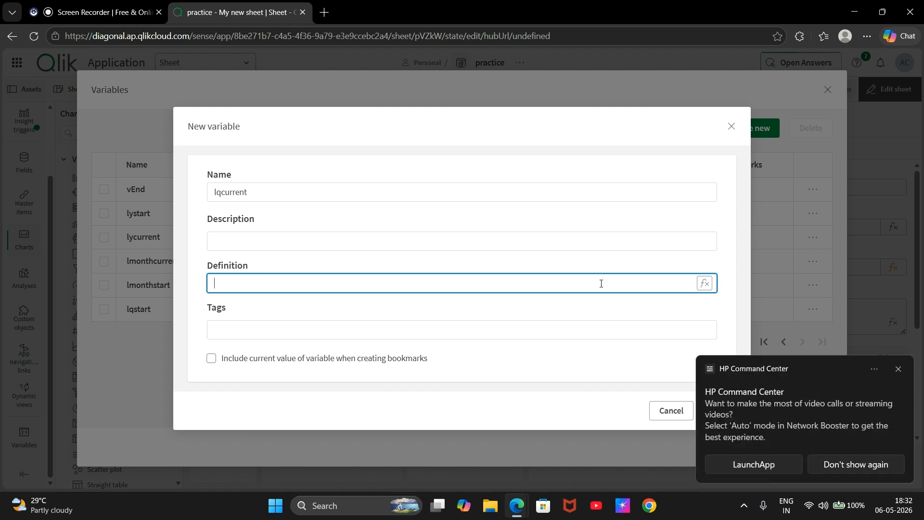
click(899, 369)
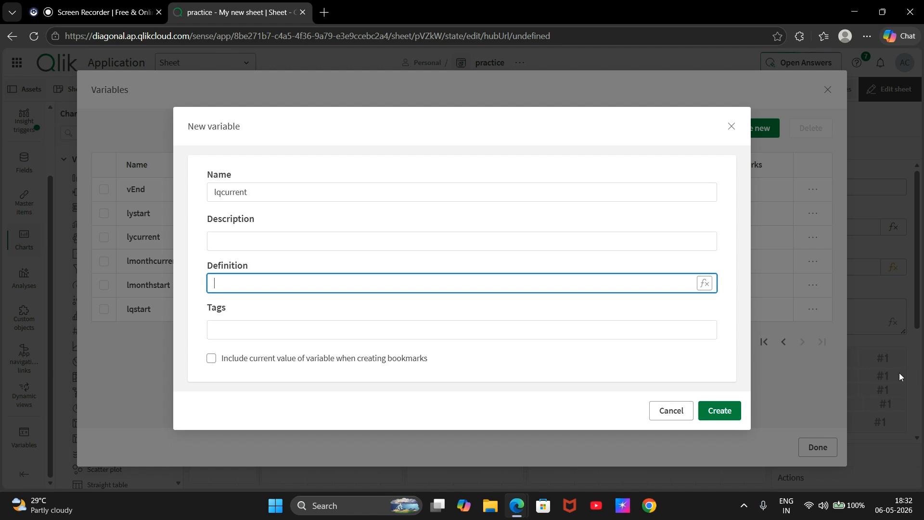
- Enter =Max([Date]) as the lqcurrent definition and insert AddYears in front of Max
text(=Max([Date]))
text(add)
key(BackSpace)
key(BackSpace)
key(BackSpace)
text(a)
key(BackSpace)
text(AD)
key(BackSpace)
key(BackSpace)
text(AddYears)
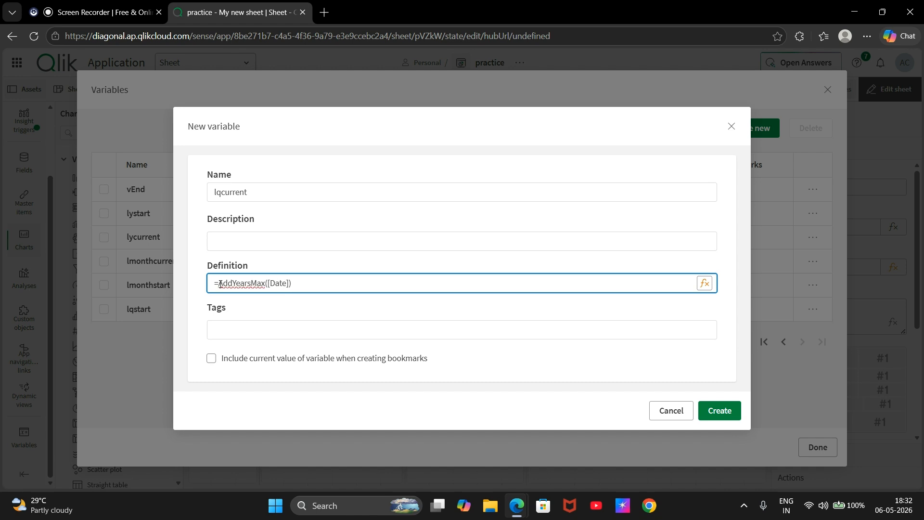
- Complete the definition as =AddYears(Max([Date]),-1), create the lqcurrent variable and close the variables list
text(()
text(,-1-)
key(BackSpace)
text())
click(722, 414)
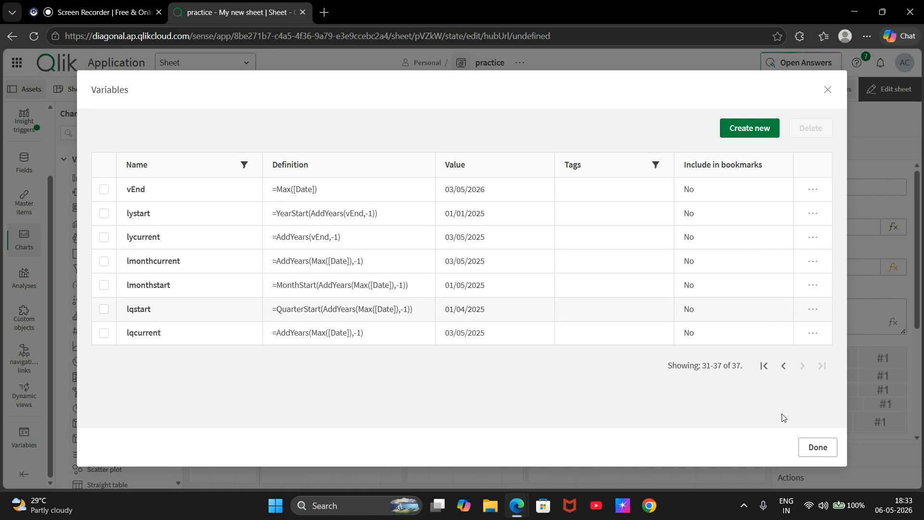
click(805, 447)
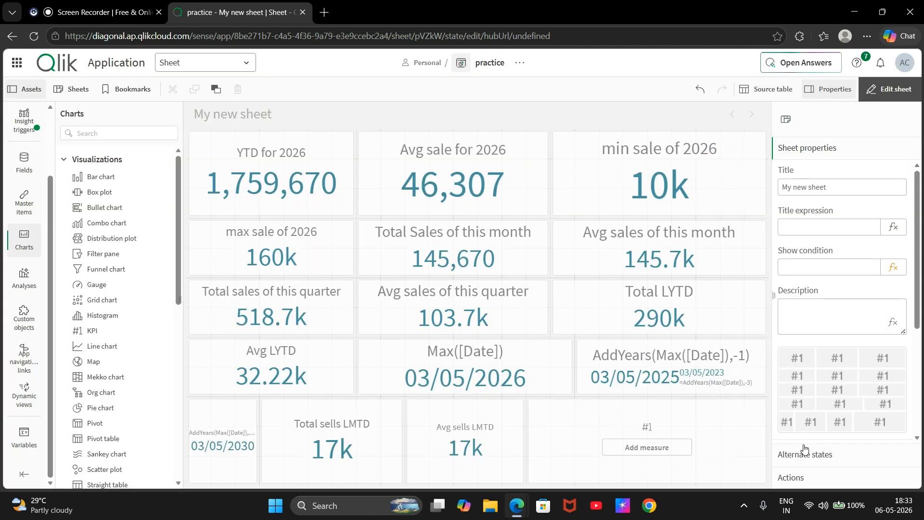
- Add a measure to the empty KPI with the expression =sum([Sales])
click(650, 448)
click(820, 319)
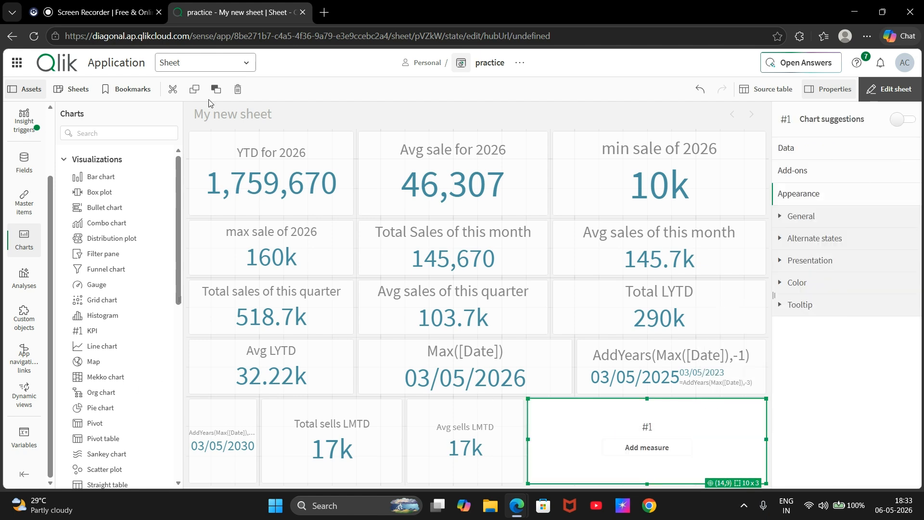
click(633, 446)
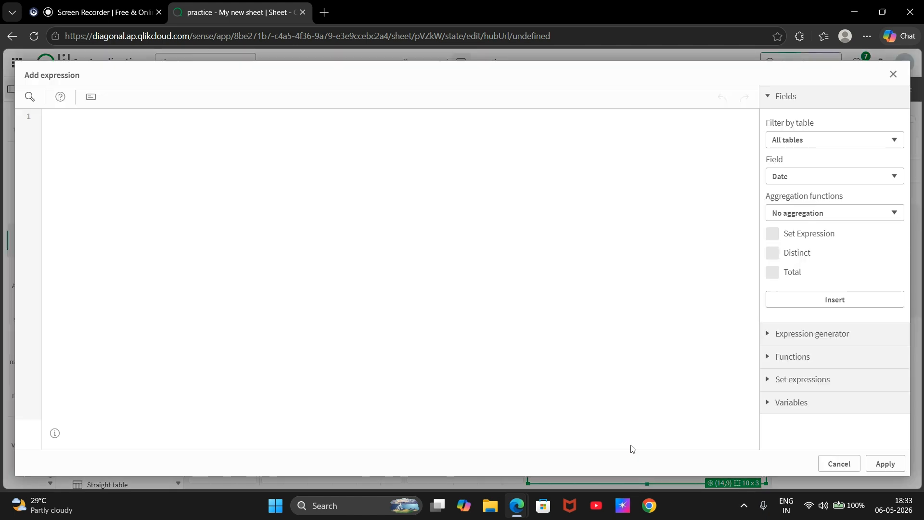
text(=sum([S)
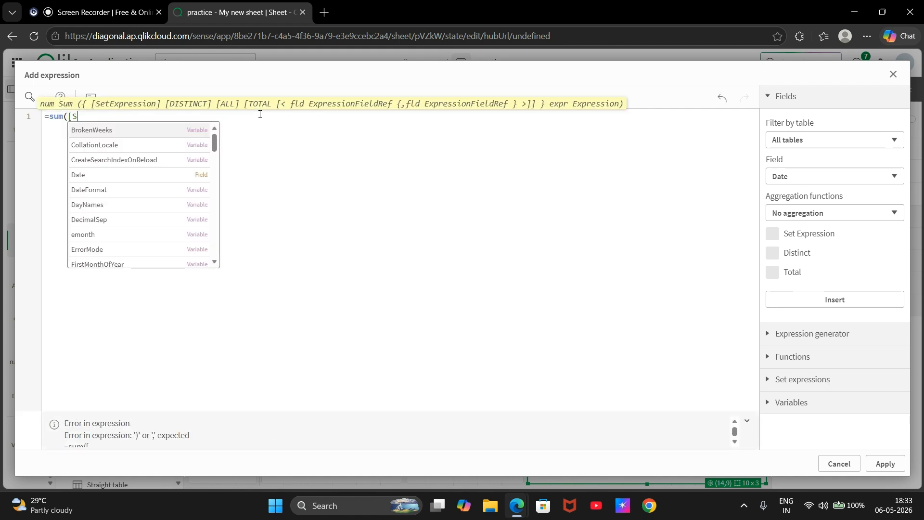
text(ales]))
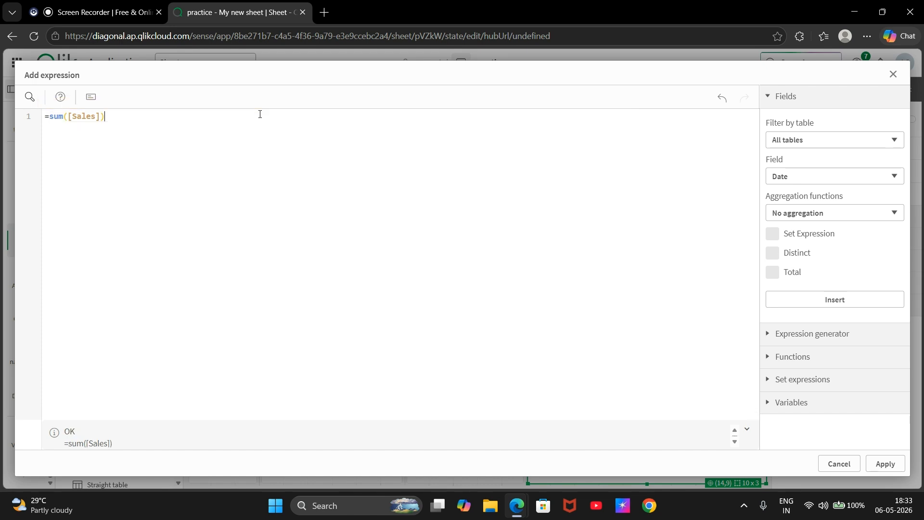
- Insert the set modifier {<"">} before [Sales] inside the sum expression
key(Left)
key(Left)
key(Left)
key(Left)
key(Left)
text({<>})
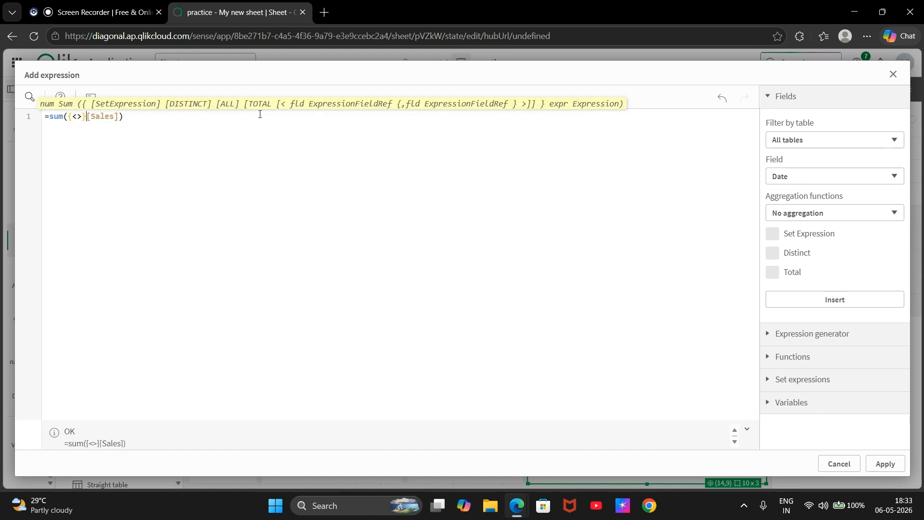
key(Left)
key(Left)
text("")
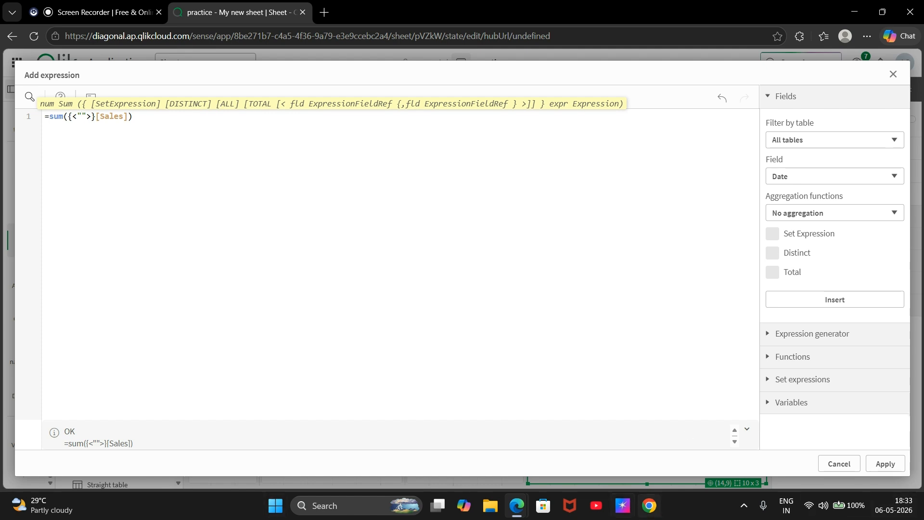
- Open the YTD_MTD_QTD_Practice_Dataset workbook from Downloads in Excel, examine its last date rows, and return to the Qlik expression editor
click(486, 509)
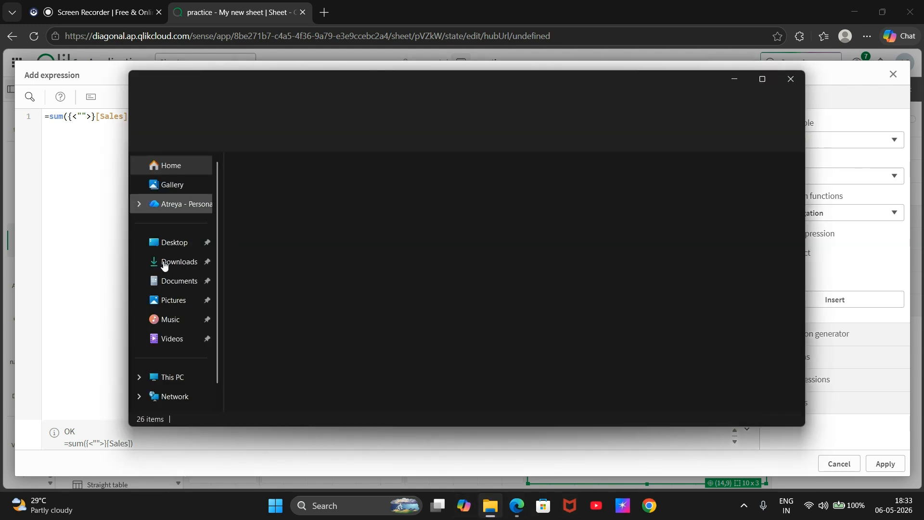
click(165, 265)
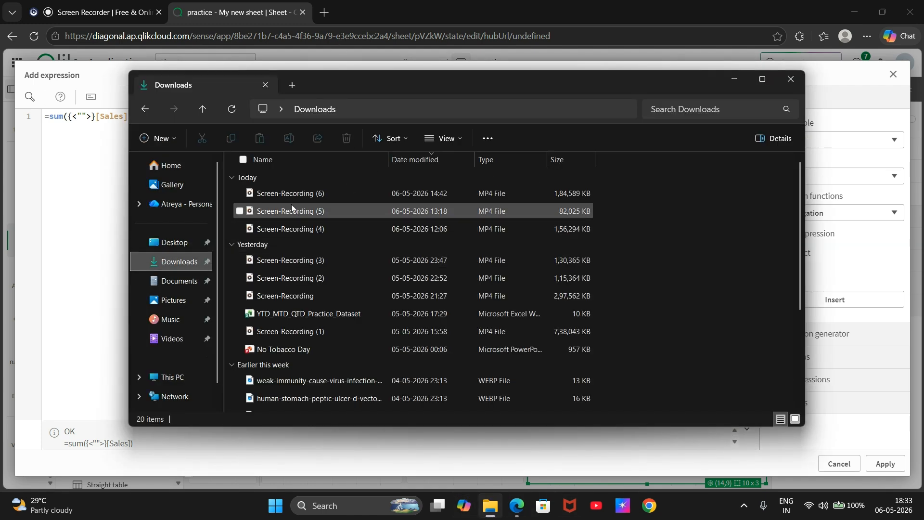
click(307, 316)
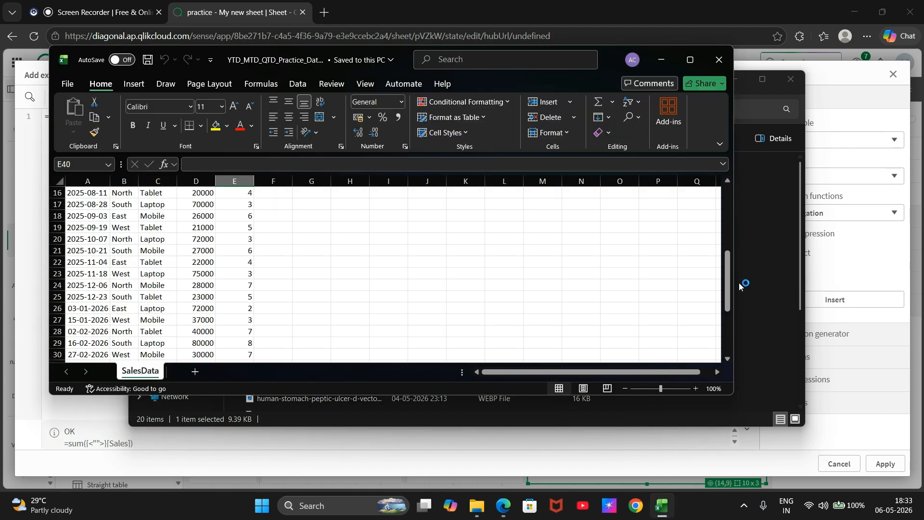
scroll(729, 282, down, 3)
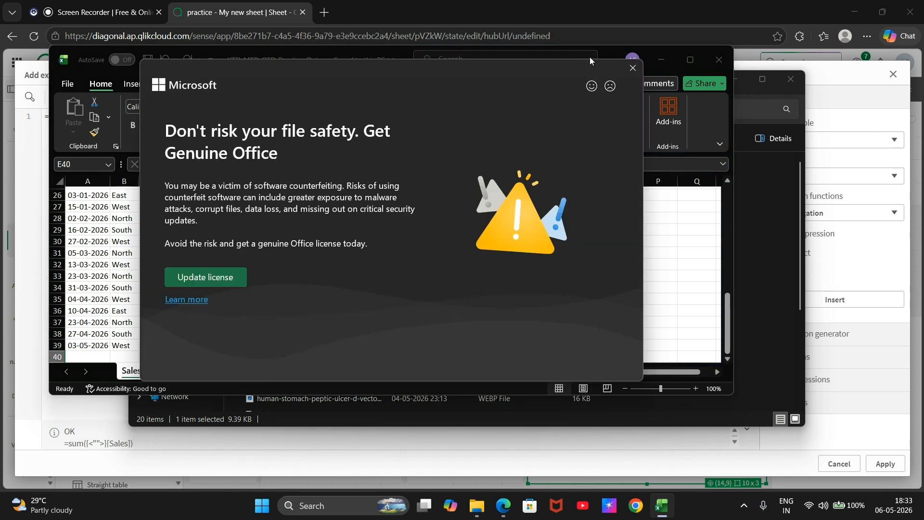
click(633, 68)
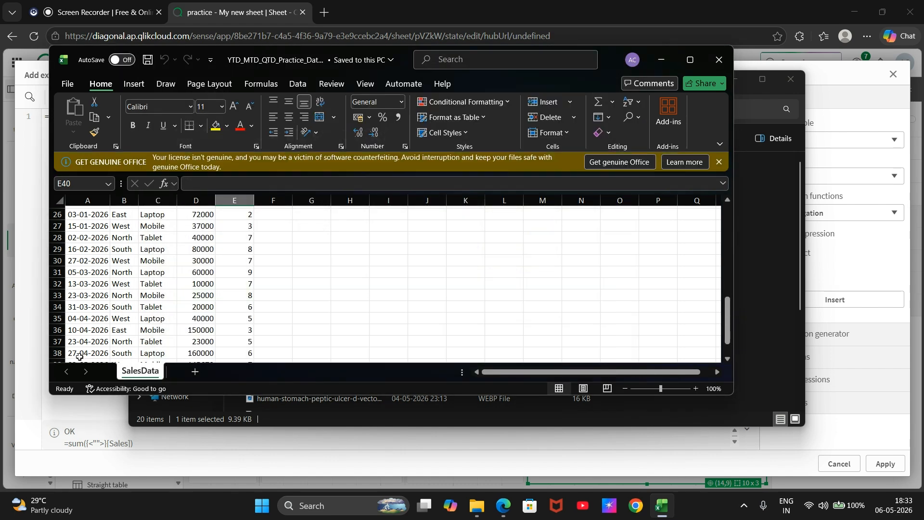
drag(728, 313, 721, 356)
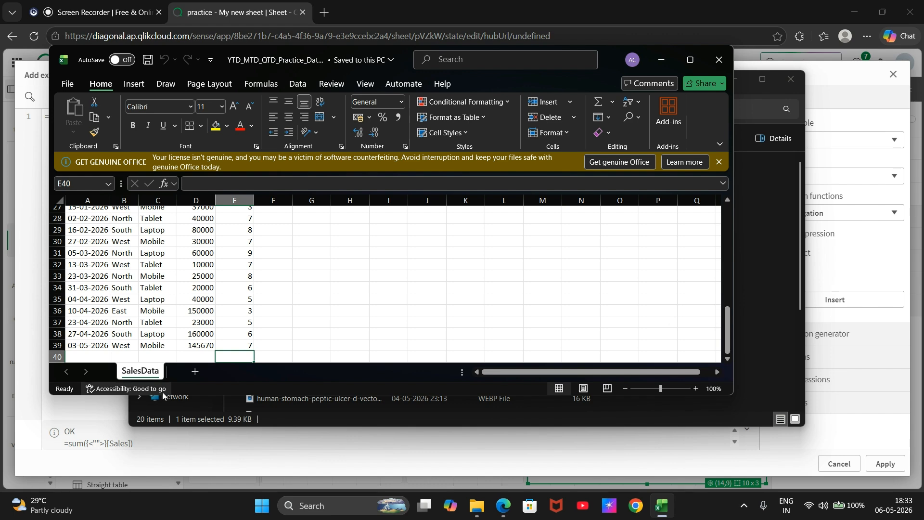
click(82, 347)
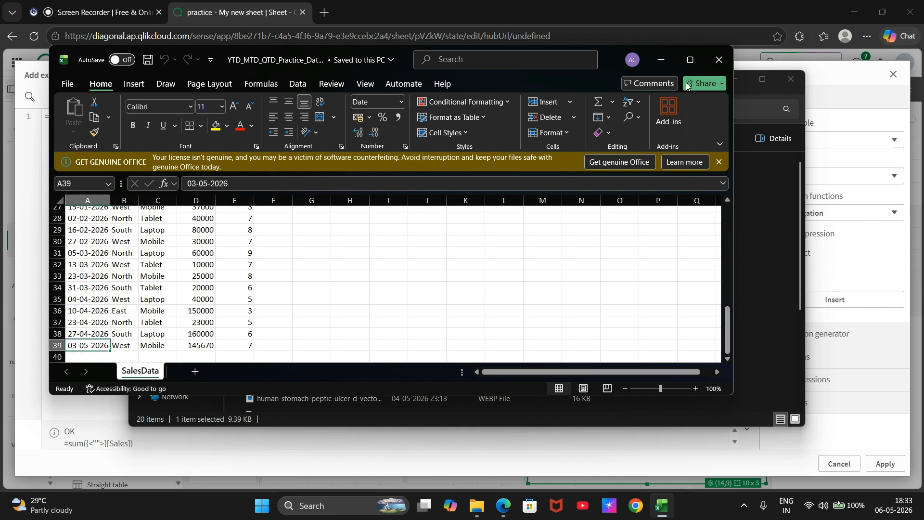
click(719, 60)
click(792, 82)
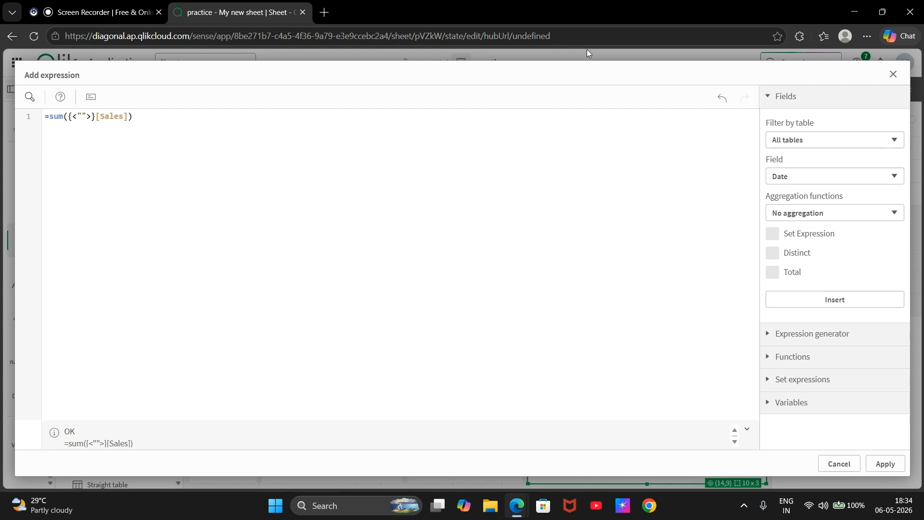
- Insert the lower date limit >=$(lqstart) between the quotation marks of the sum expression's set modifier
text(>)
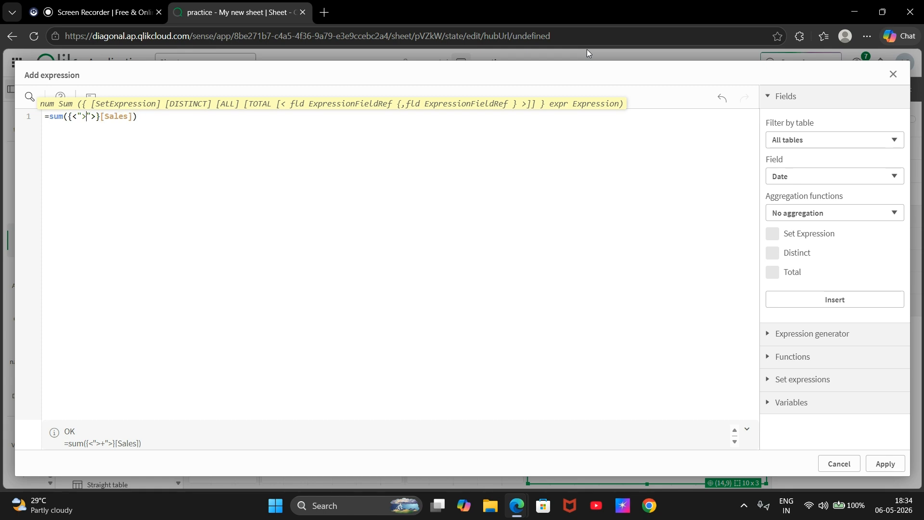
text(=)
text($())
text(lq)
text(start))
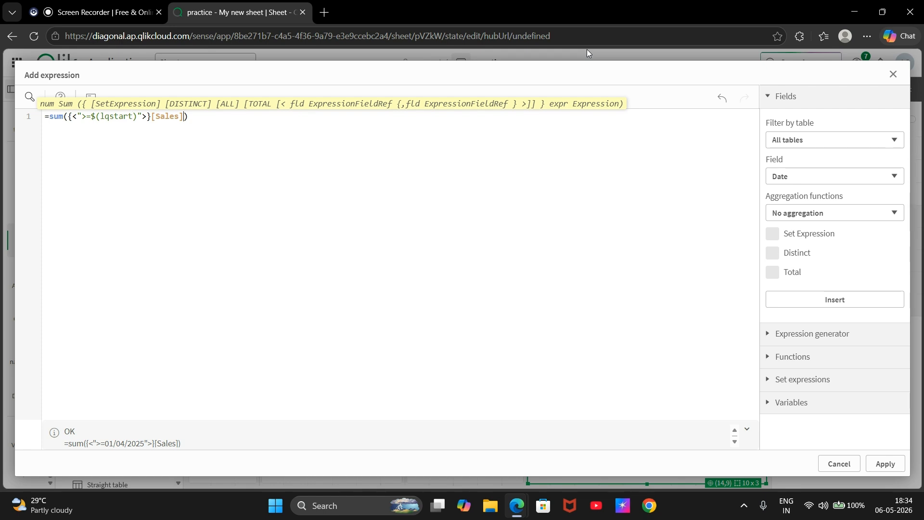
- Add the upper date limit <=$(lqcurrent) after $(lqstart) inside the quotation marks
text(<+)
key(BackSpace)
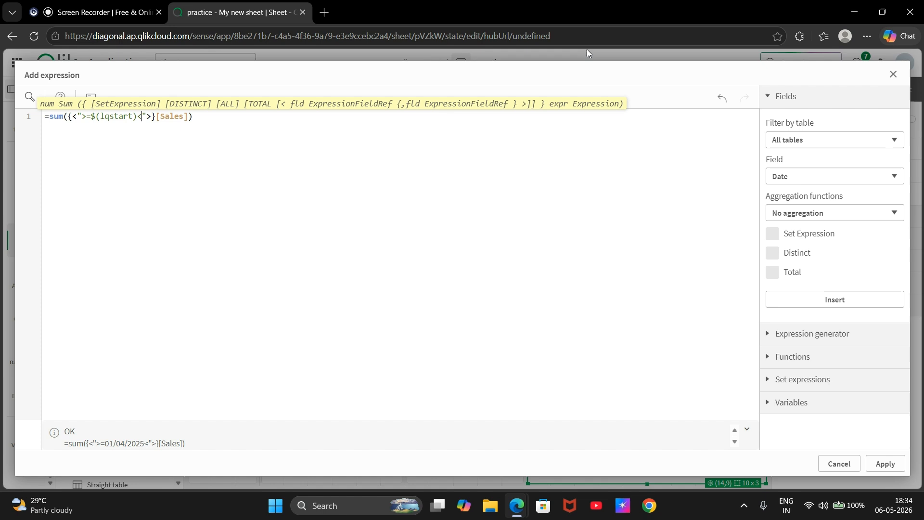
text(=)
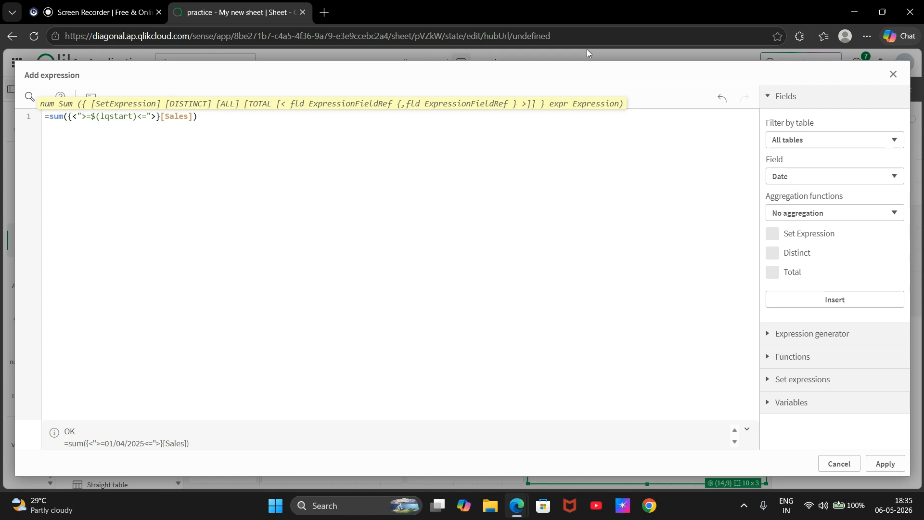
text($())
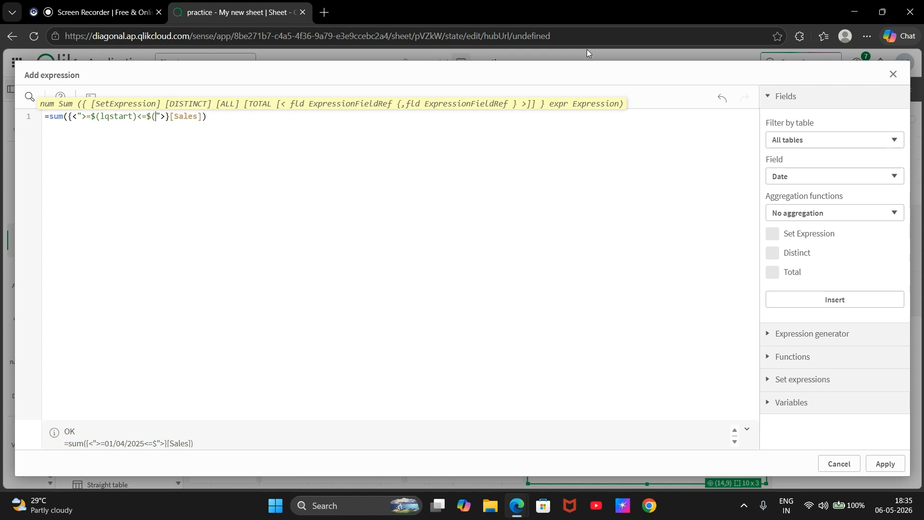
text(lqend)
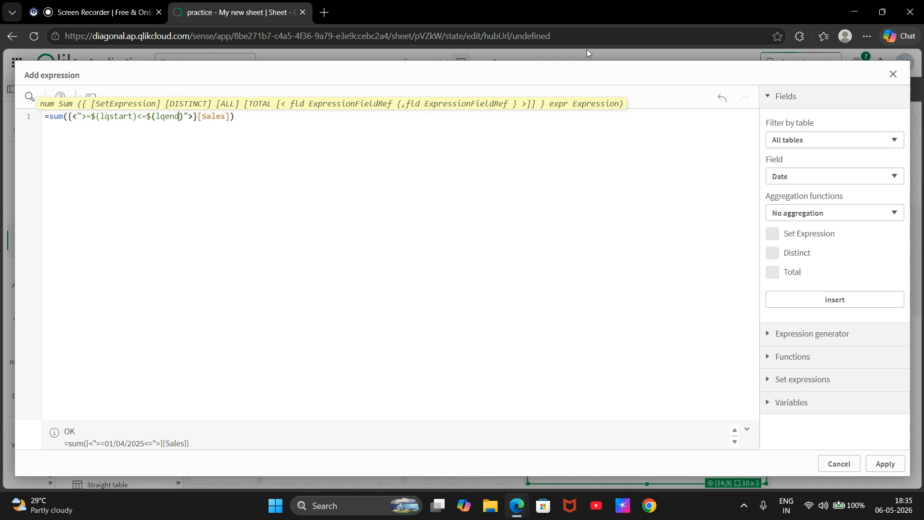
key(BackSpace)
key(BackSpace)
key(BackSpace)
text(current)
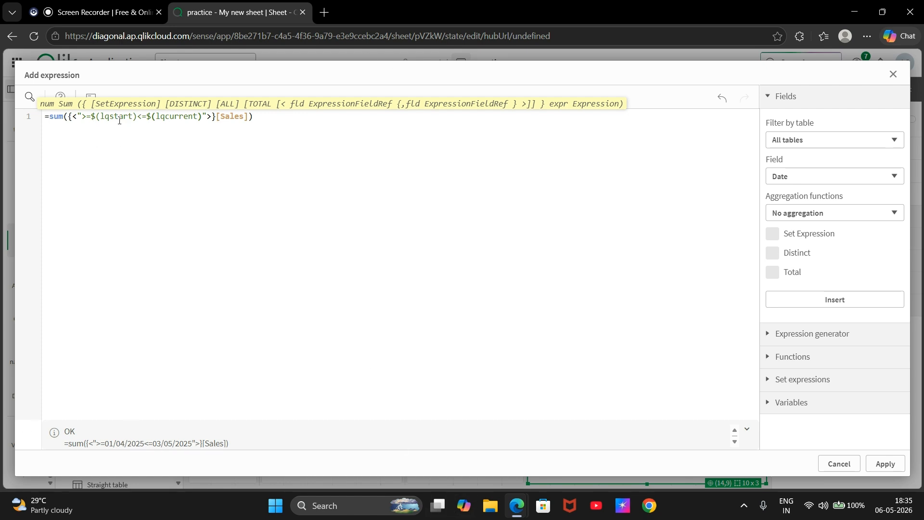
- Complete the measure as =sum({<Date={">=$(lqstart)<=$(lqcurrent)"}>}[Sales]) by adding Date= and braces around the quoted range, and apply it
click(77, 117)
text(Date=)
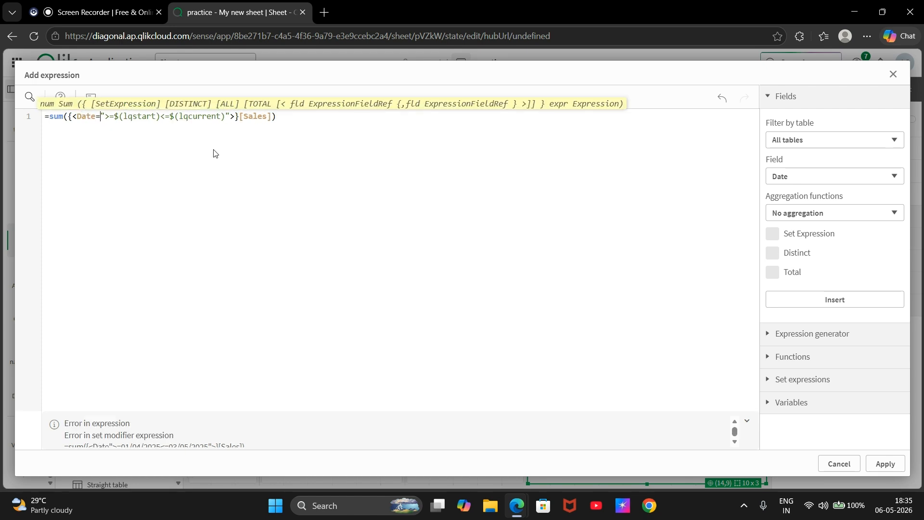
text({)
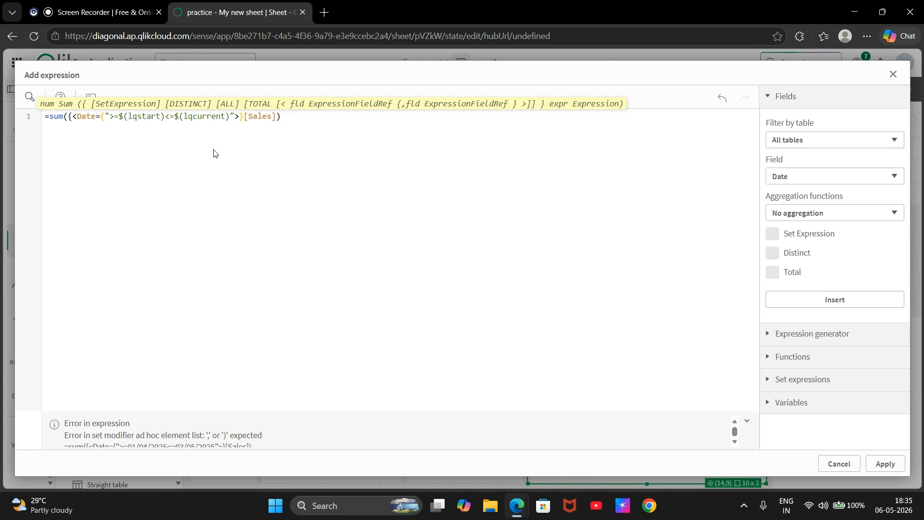
key(Right)
key(Right)
key(Right)
key(Right)
key(Right)
key(Right)
key(Right)
key(Right)
key(Right)
key(Right)
key(Right)
key(Right)
key(Right)
key(Right)
key(Right)
key(Right)
key(Right)
text(})
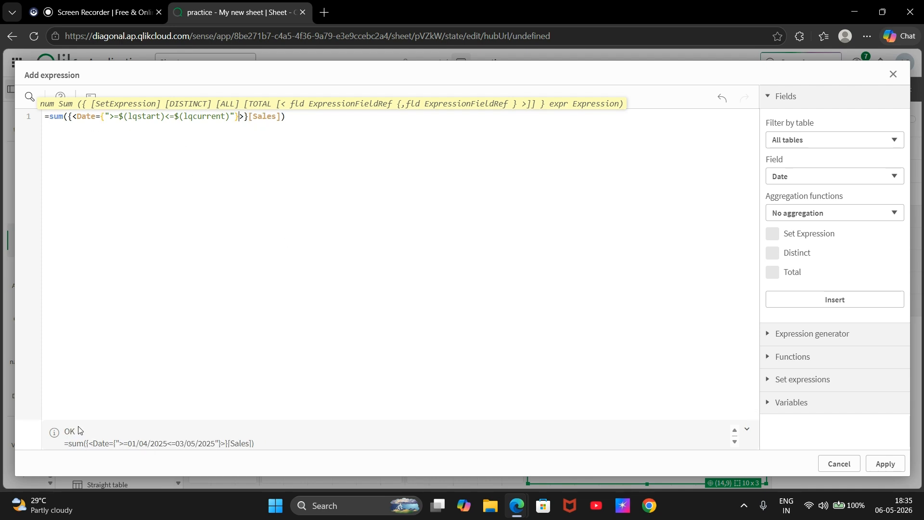
click(885, 464)
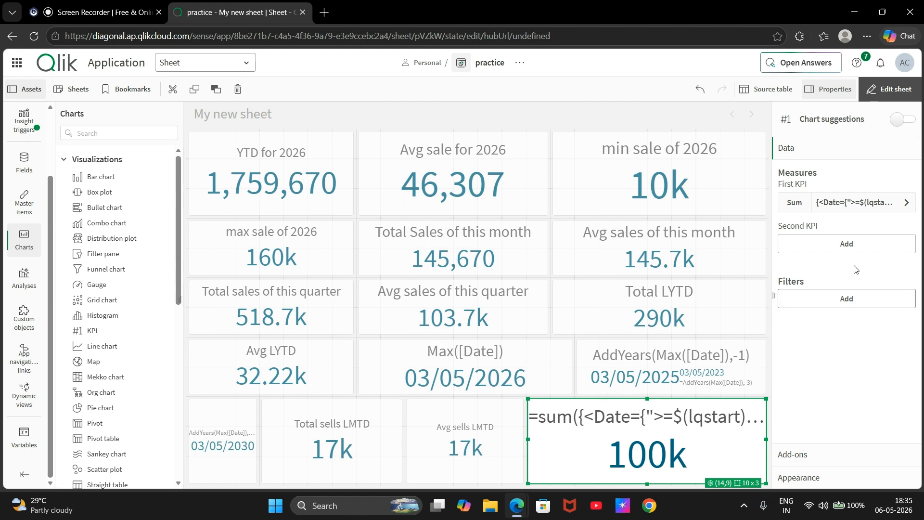
- Review the new KPI measure's expression and label the measure Last Year 2nd Quarter Sales
click(853, 210)
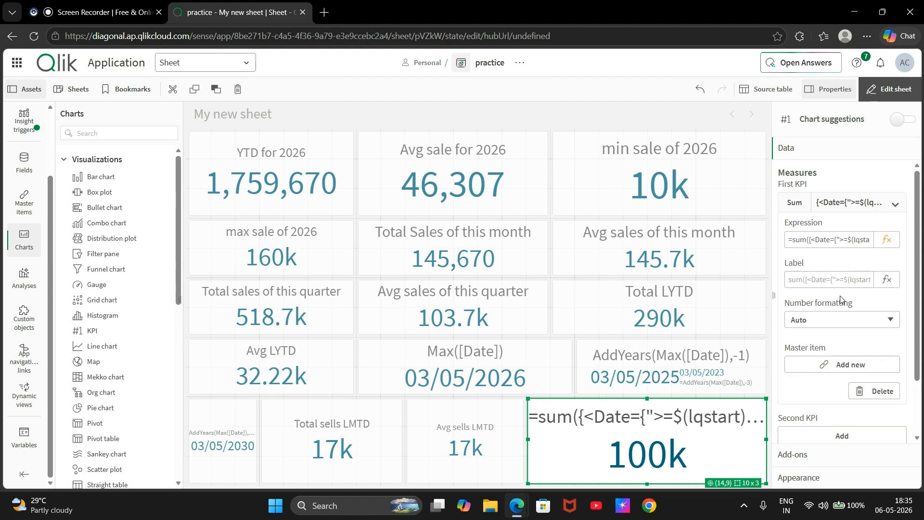
click(887, 240)
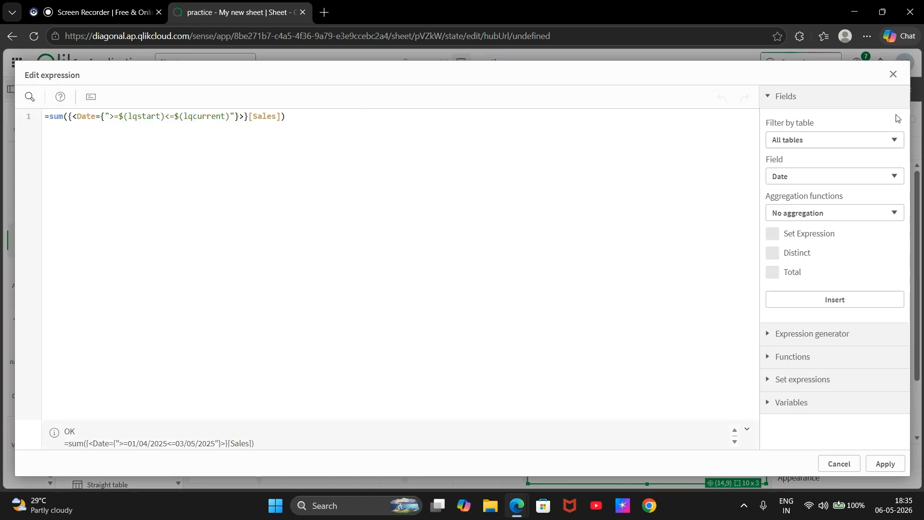
click(893, 76)
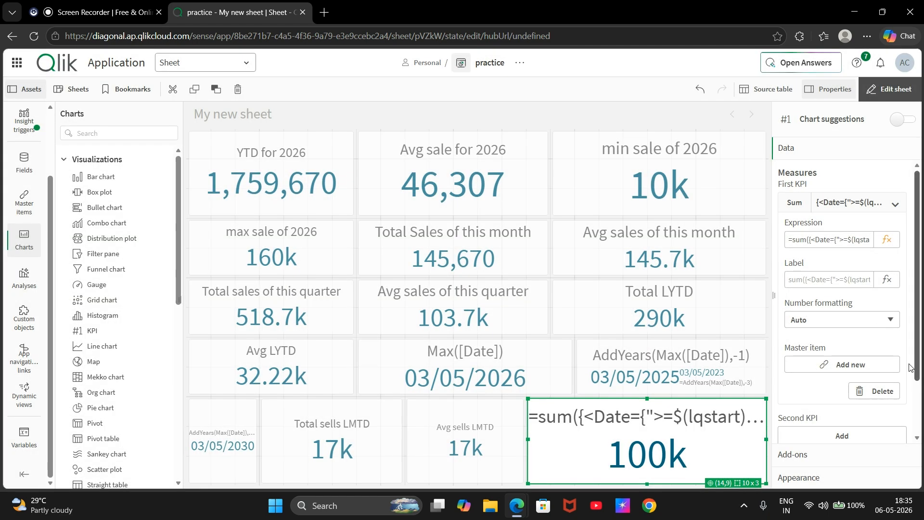
click(852, 282)
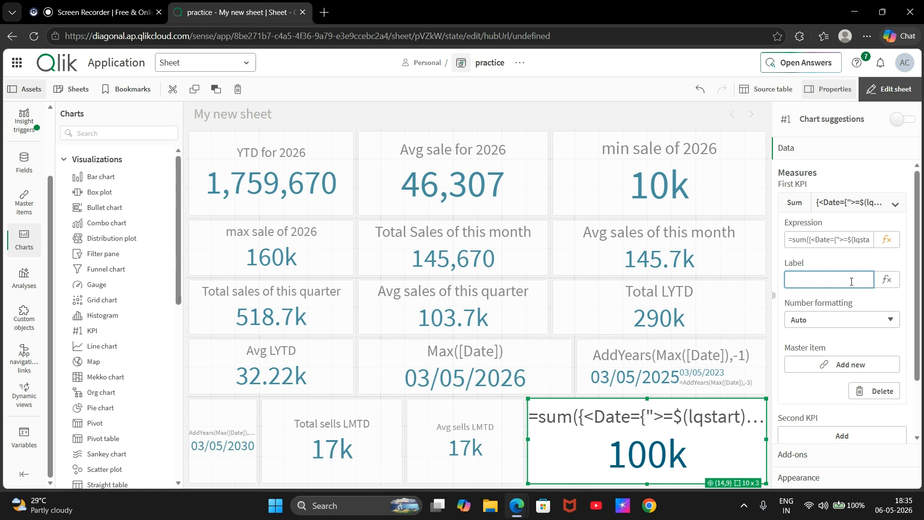
text(Last Year 2nd Quarter Sales)
click(662, 415)
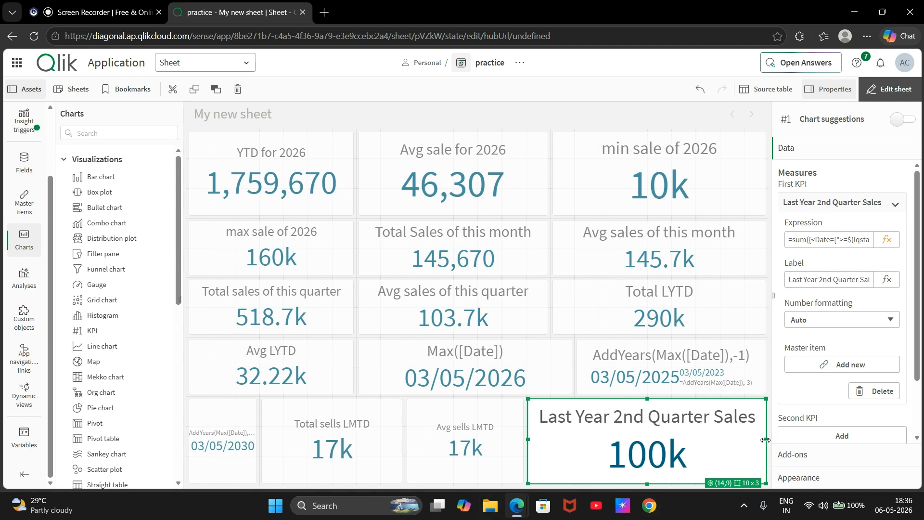
- Narrow the Last Year 2nd Quarter Sales KPI to 5 x 3 and place a new KPI in the freed space beside it
drag(762, 437, 642, 440)
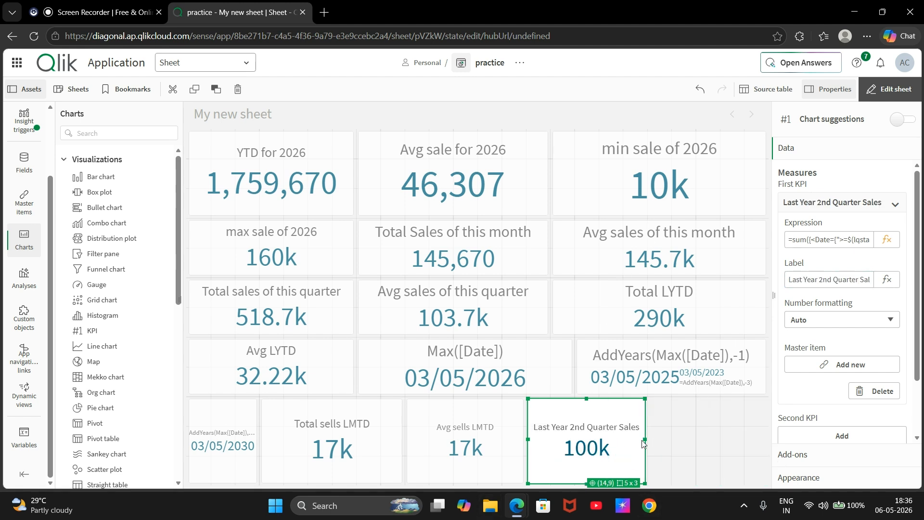
click(676, 444)
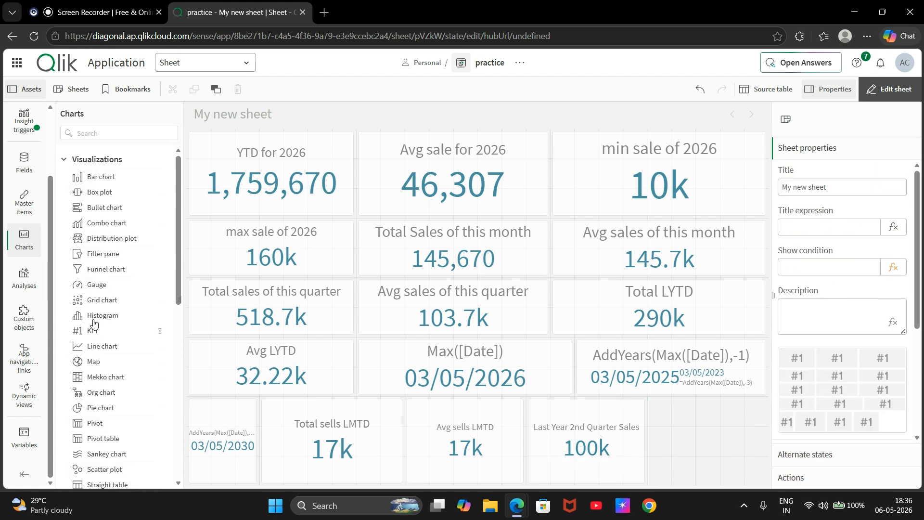
drag(89, 332, 700, 409)
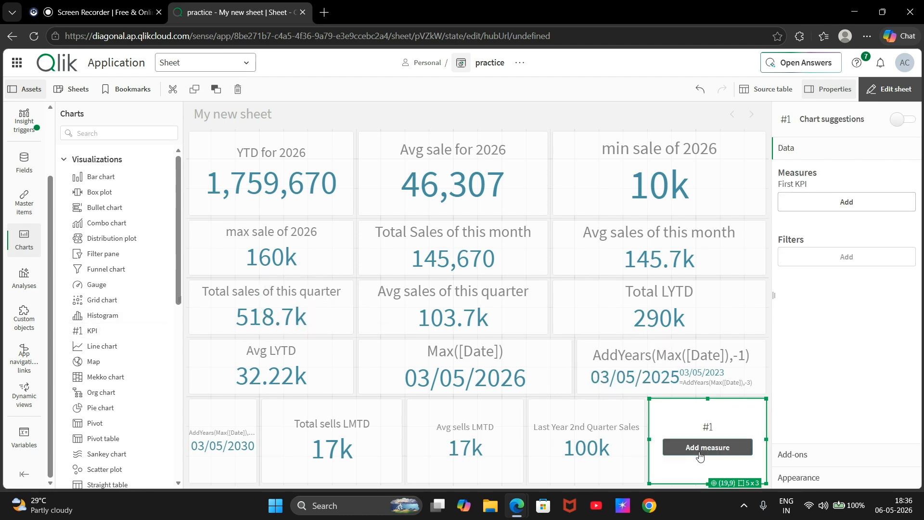
- Add a measure to the empty KPI with the expression avg([Sales])
click(696, 449)
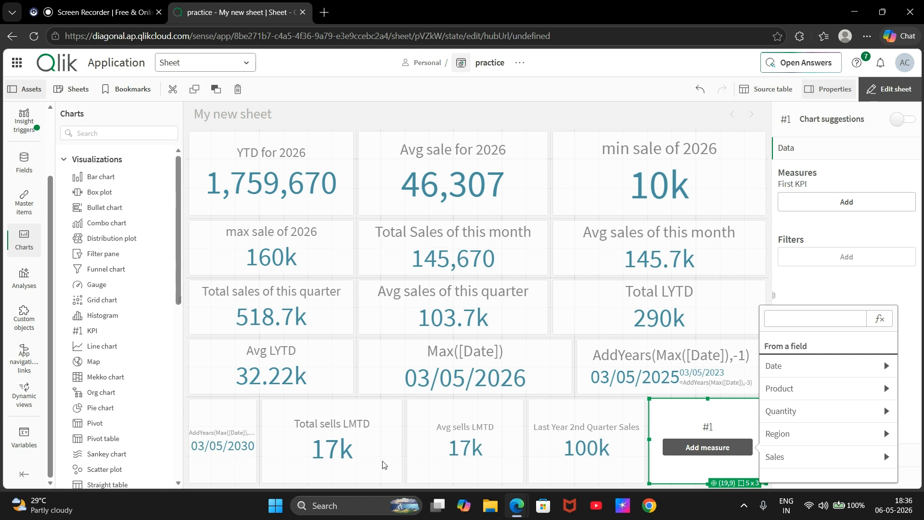
click(881, 318)
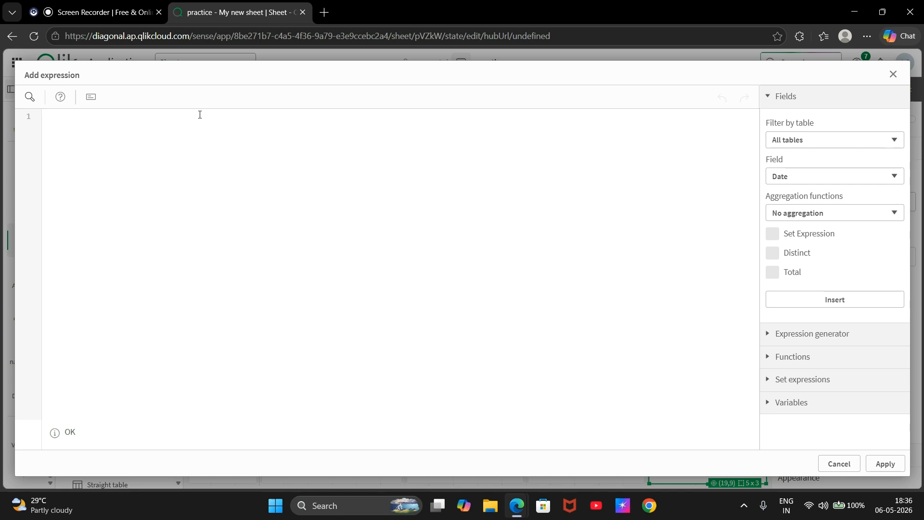
text(avg())
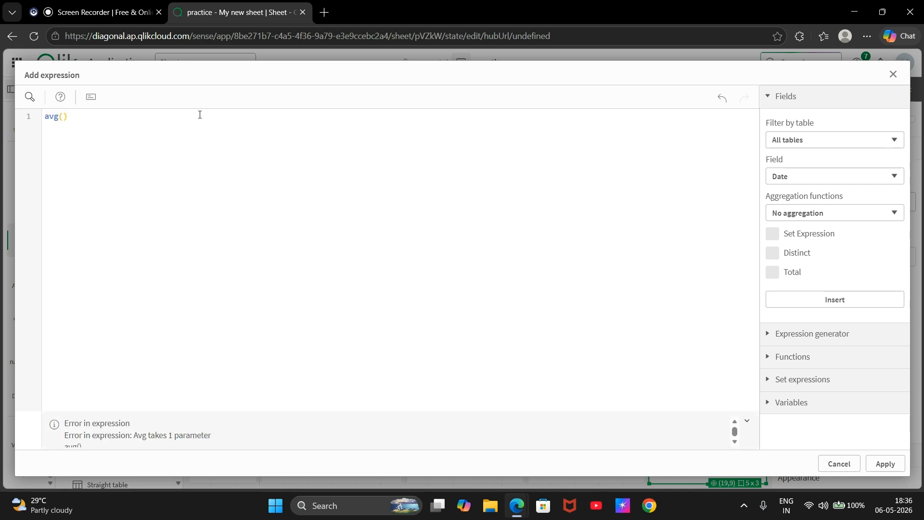
text([Sales)
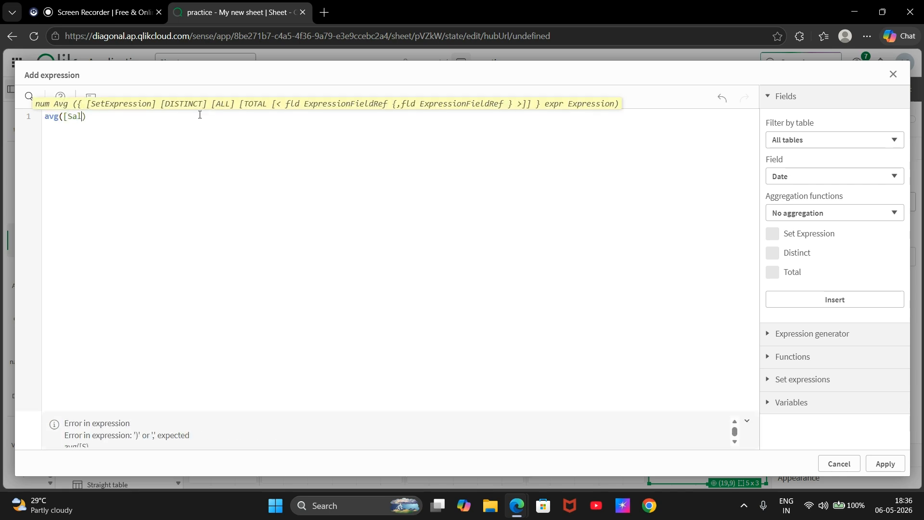
text(])
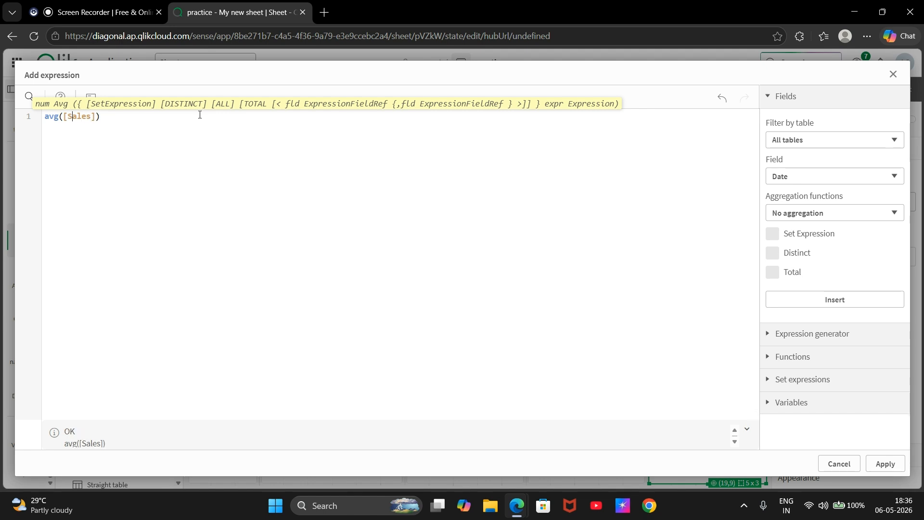
- Insert the set modifier {<"">} before [Sales] inside the avg expression
key(Left)
key(Left)
text({<>)
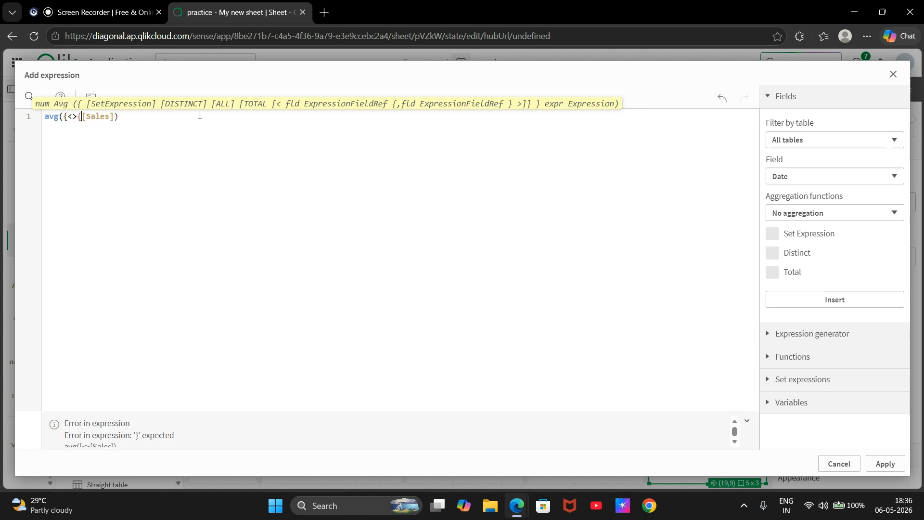
text(})
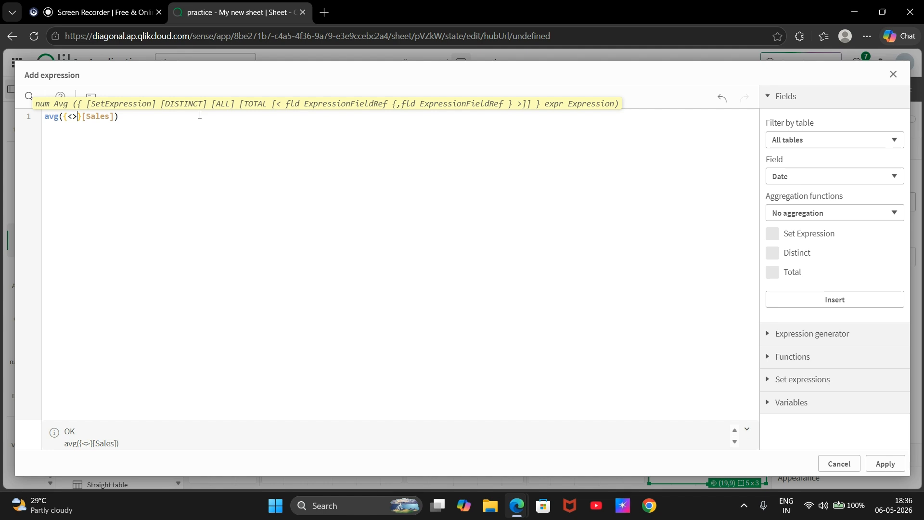
key(Left)
key(Left)
text("")
key(Left)
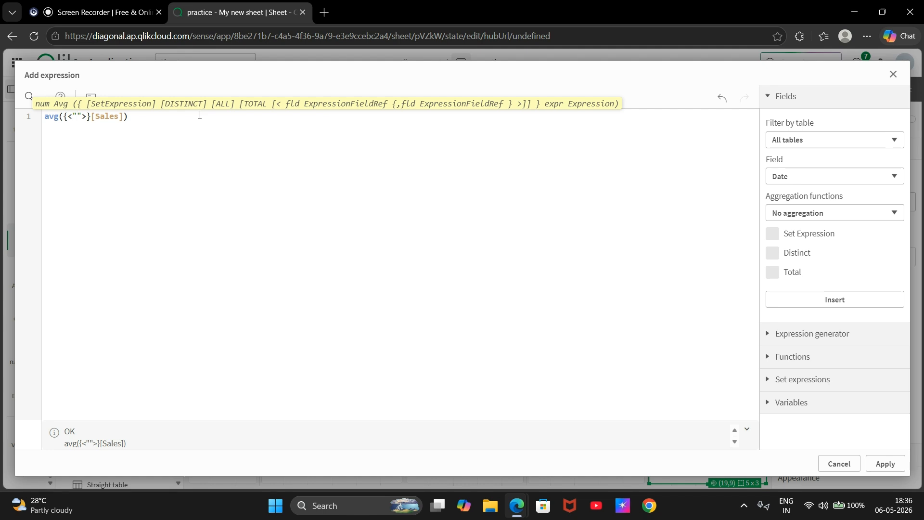
- Fill the quoted set modifier in the avg expression with the range >=$(lqstart)<=$(lqcurrent)
text(>=)
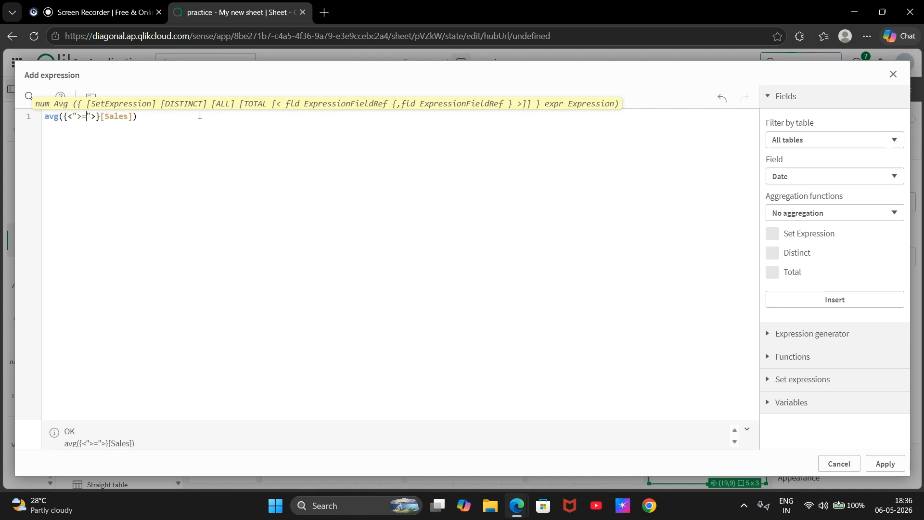
text($())
text(lqstart)
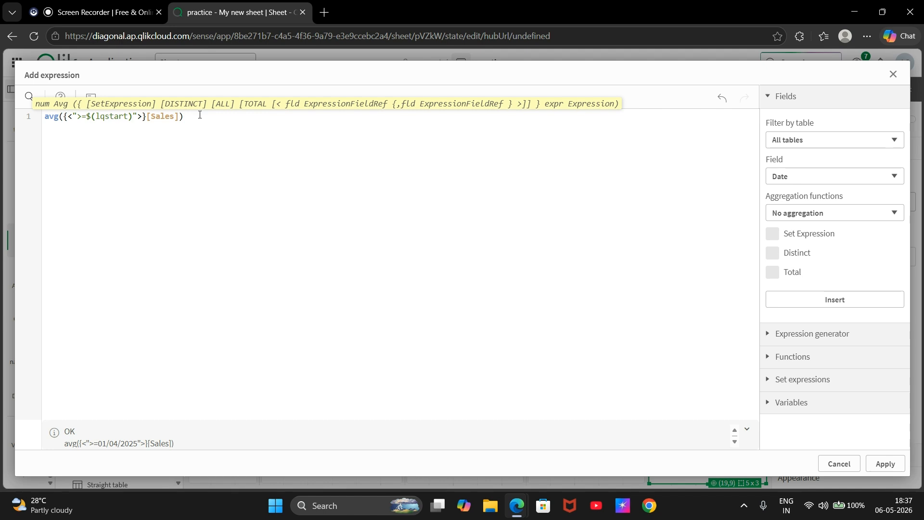
text(<+)
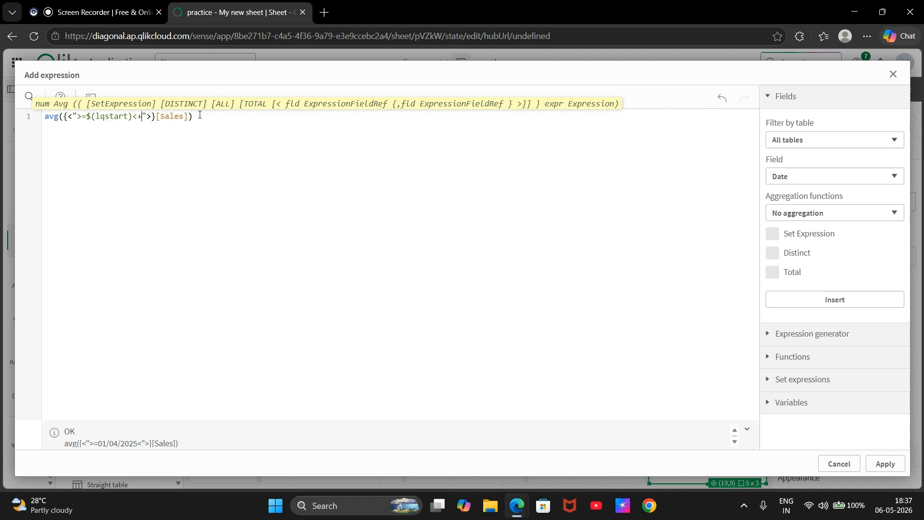
key(BackSpace)
text(=)
text($(lqstart)<=$()
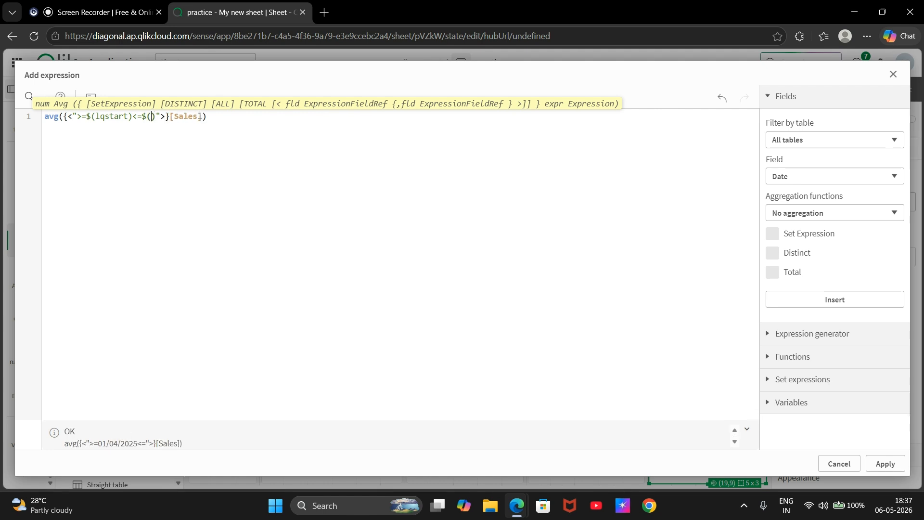
text(lqcurrent)
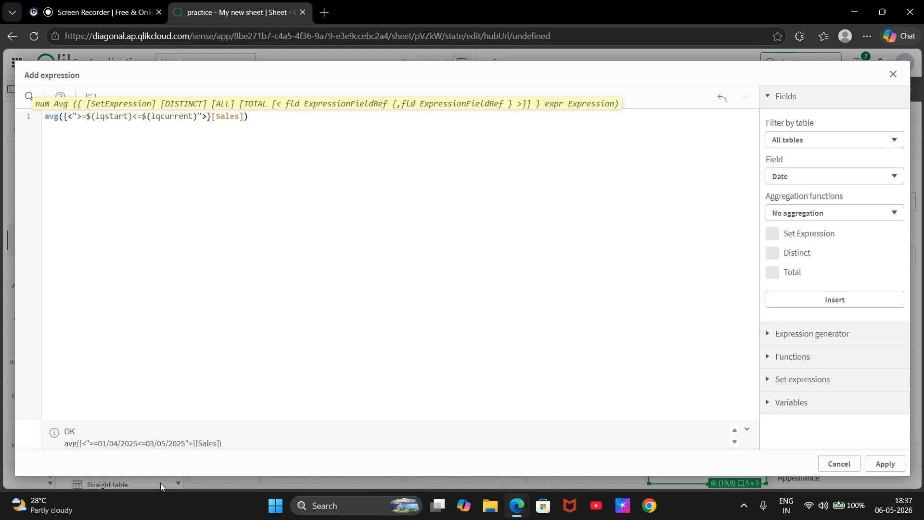
click(77, 118)
text(Date)
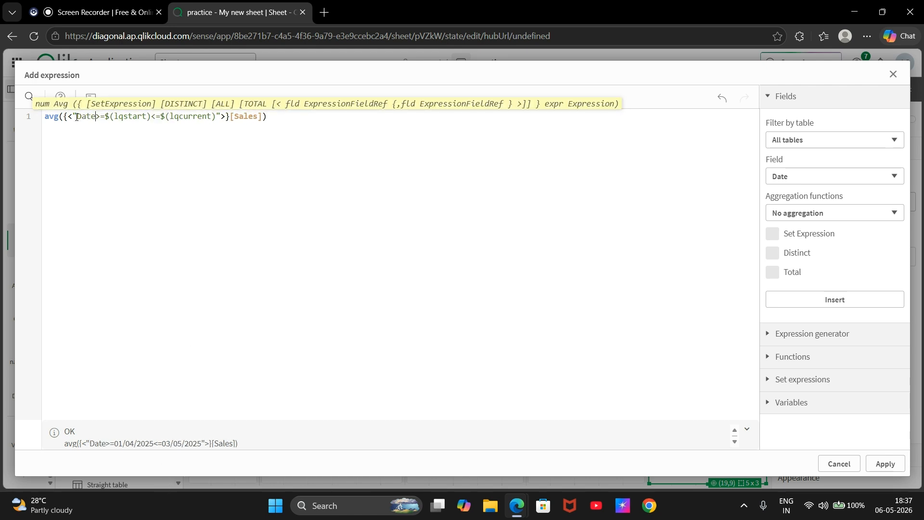
text(={)
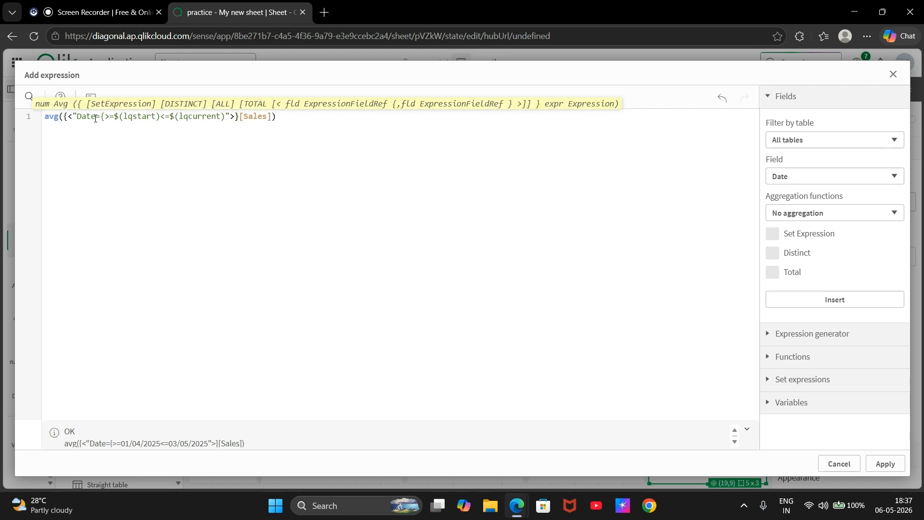
key(BackSpace)
key(BackSpace)
key(BackSpace)
key(BackSpace)
key(BackSpace)
key(BackSpace)
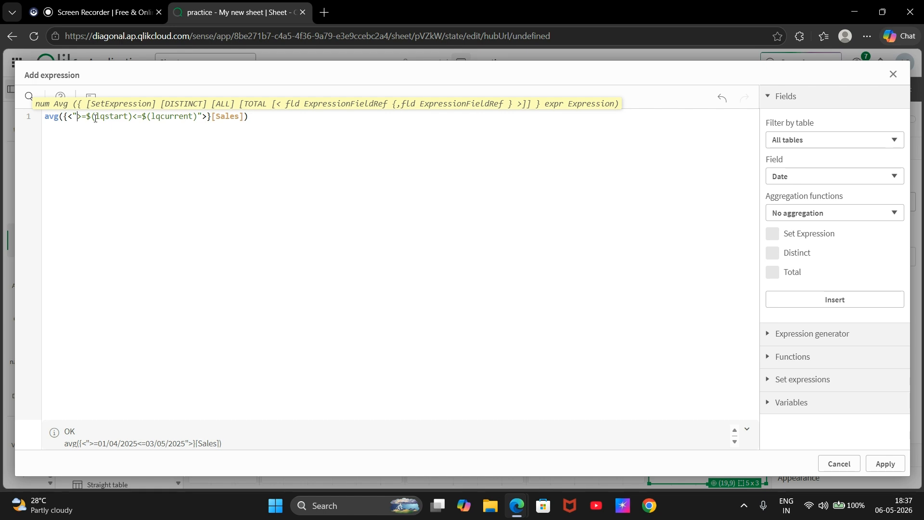
- Enclose the quoted range as Date={">=$(lqstart)<=$(lqcurrent)"} in the set modifier and apply the avg expression
text(Date={)
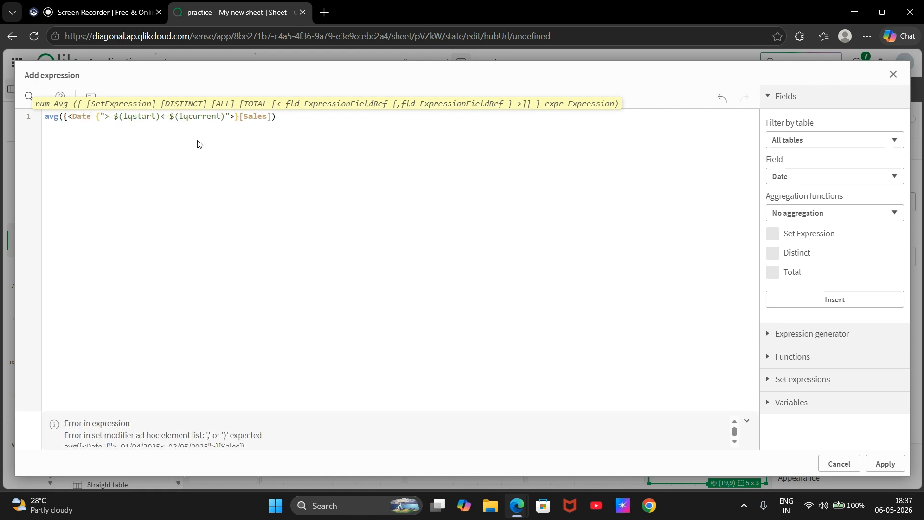
click(231, 116)
text(})
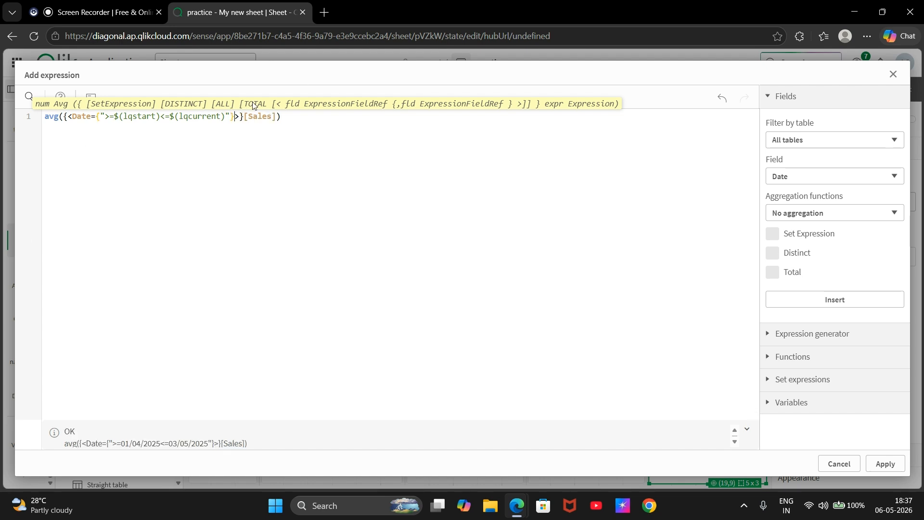
click(875, 467)
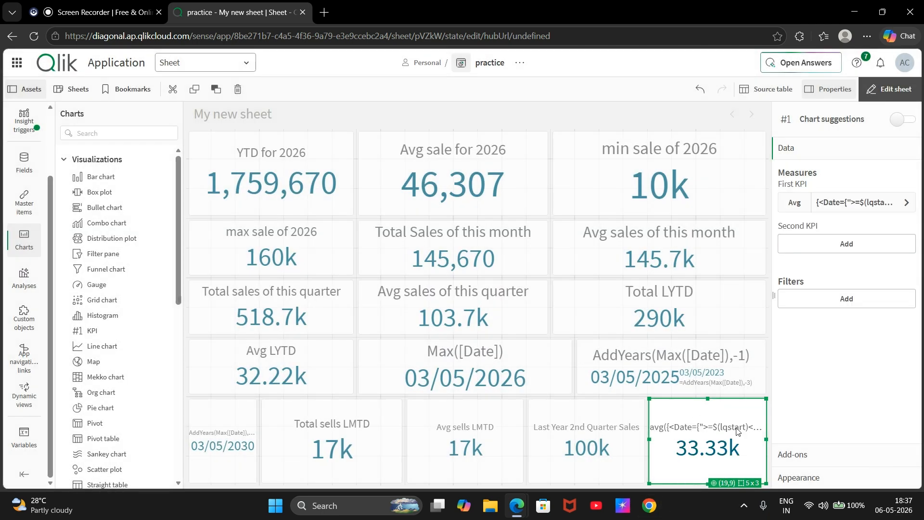
- Label the new average measure Last year Avg Sales for 2nd quarter
click(856, 203)
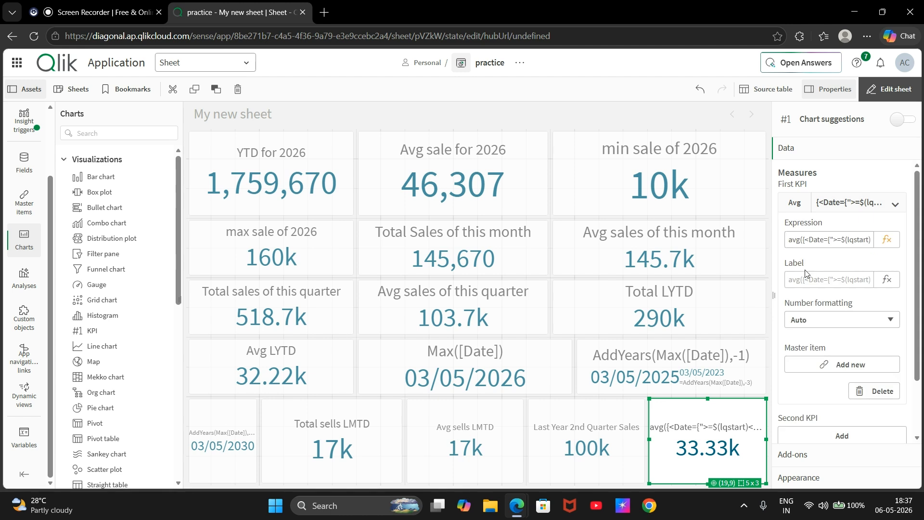
click(830, 283)
text(Avg Sales for)
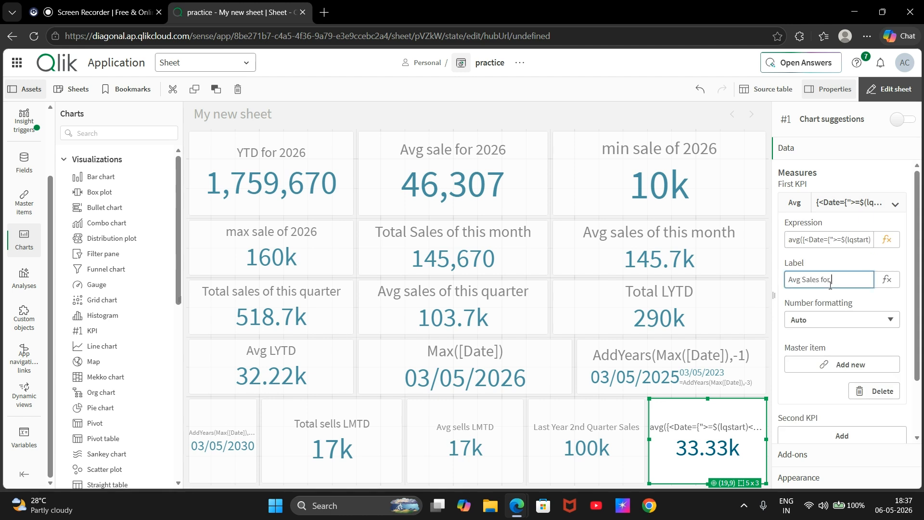
text( 2nd quarter)
click(791, 279)
text(Last year)
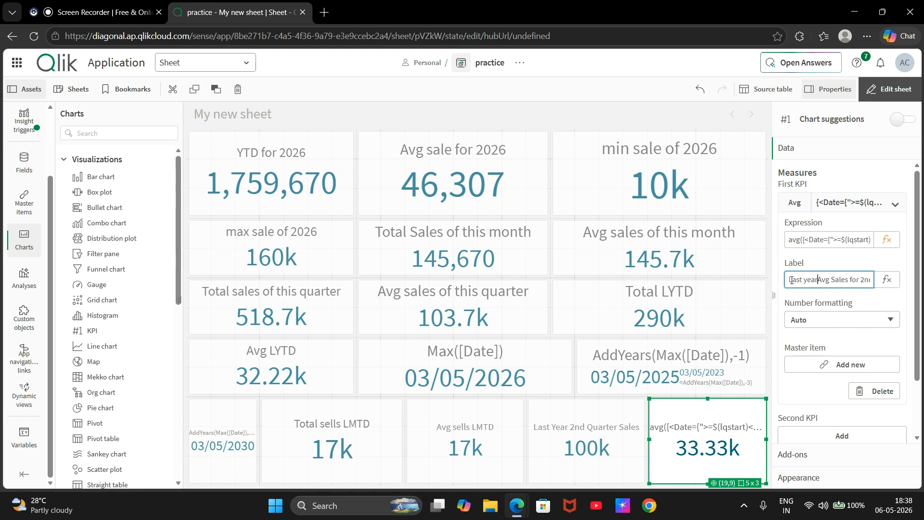
click(731, 453)
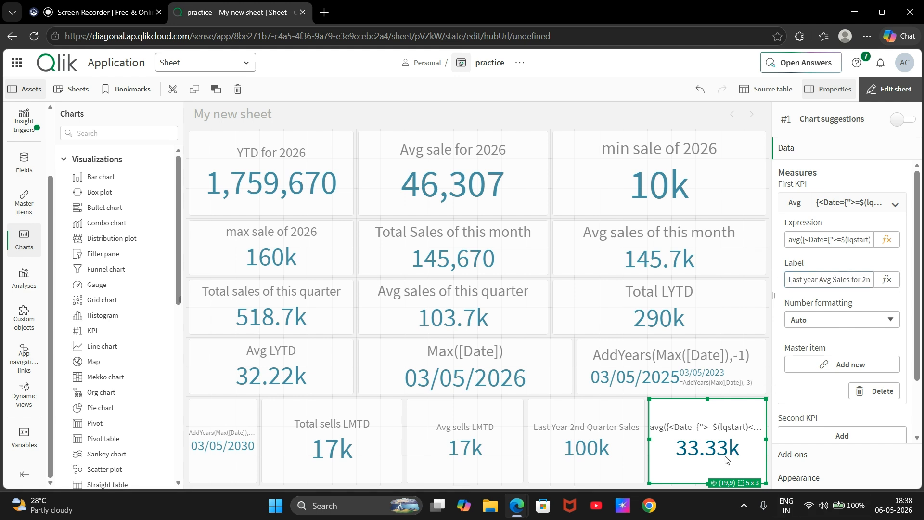
- Narrow the Total sells LMTD KPI by one column and shift the Avg sells LMTD KPI one column left at its original width
click(632, 450)
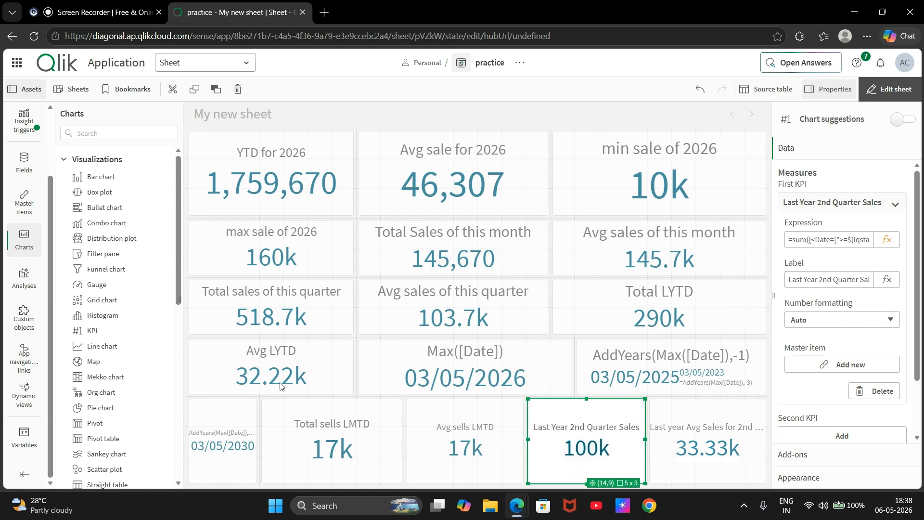
click(335, 436)
mouse_move(402, 439)
mouse_down()
mouse_move(368, 438)
mouse_move(384, 439)
mouse_up()
click(455, 453)
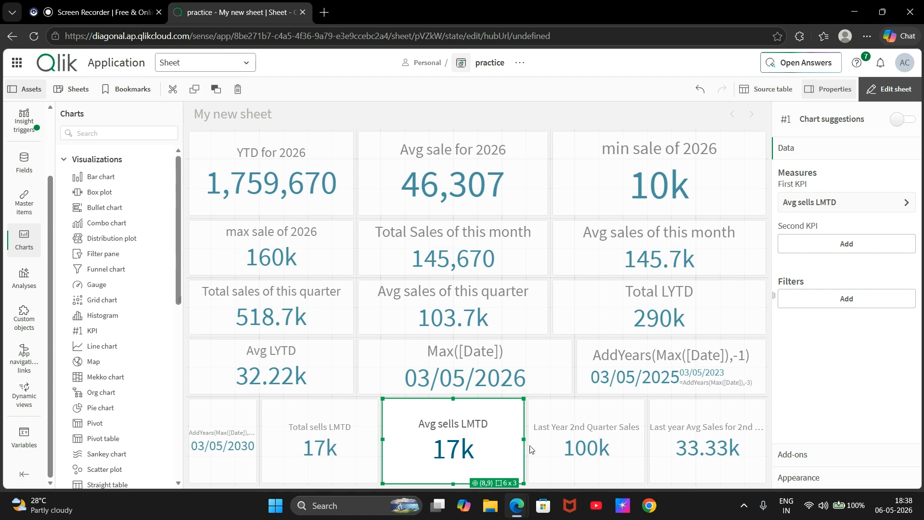
drag(521, 441, 504, 441)
- Shift the Last Year 2nd Quarter Sales KPI one column left at 5 x 3 and widen the last-year average sales KPI to 6 x 3
click(540, 449)
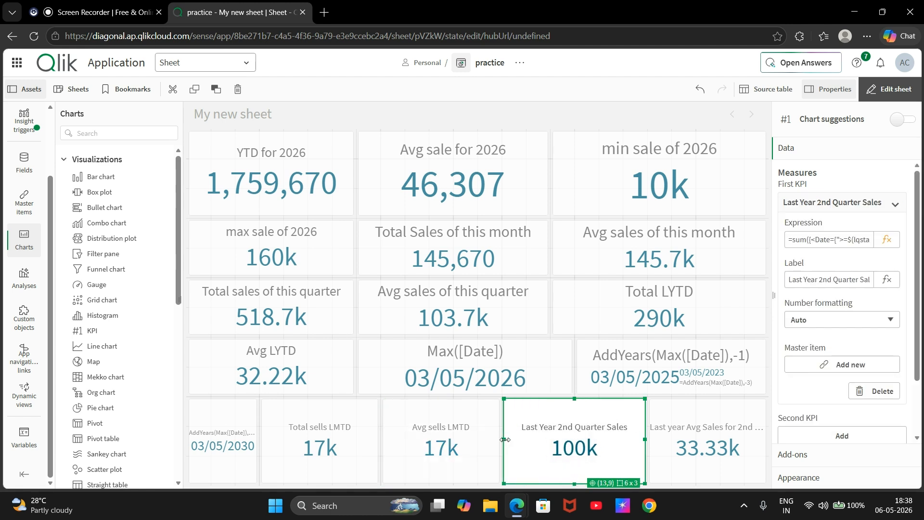
drag(633, 444, 626, 441)
click(651, 444)
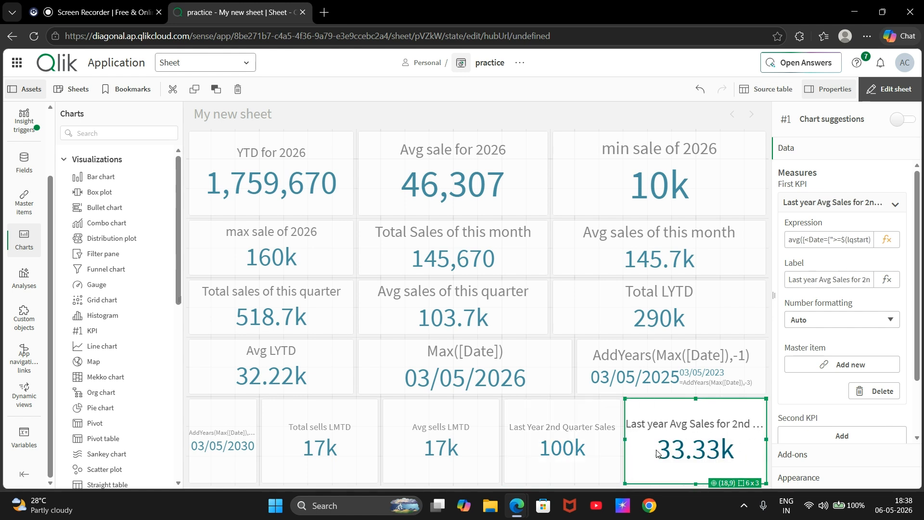
click(620, 435)
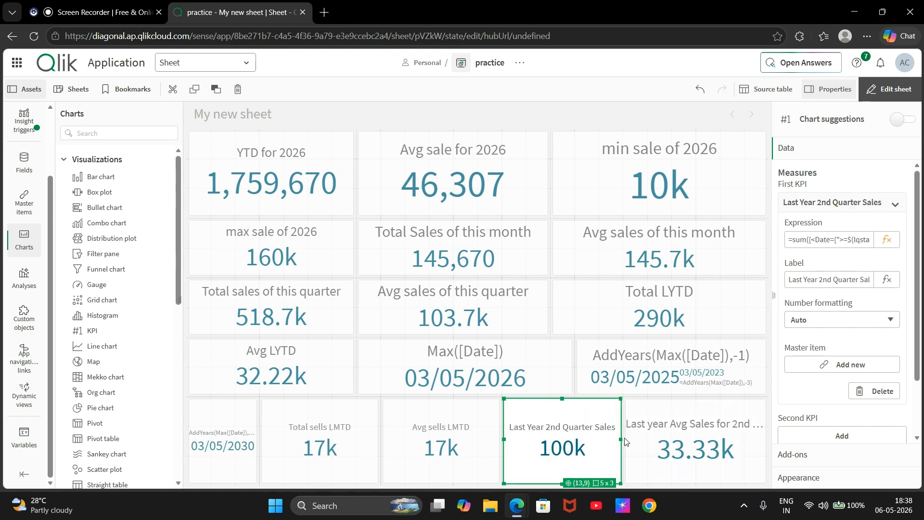
click(691, 447)
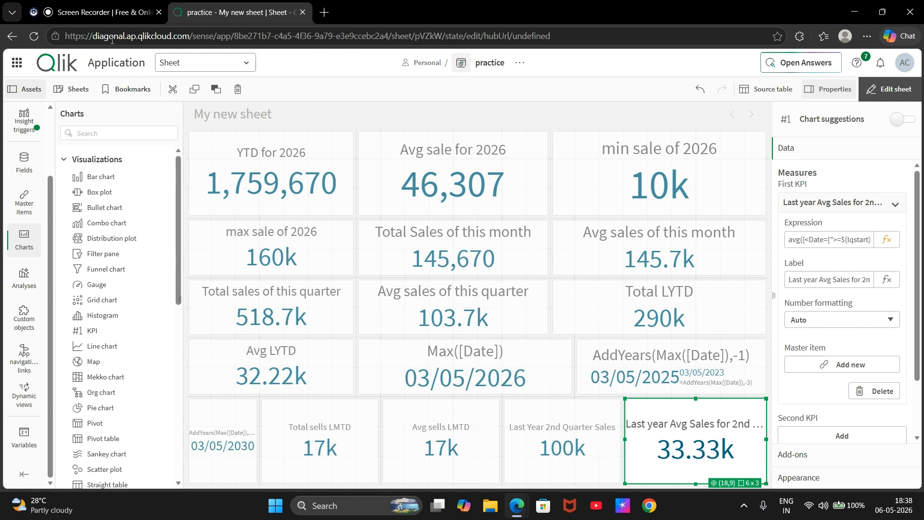
click(111, 13)
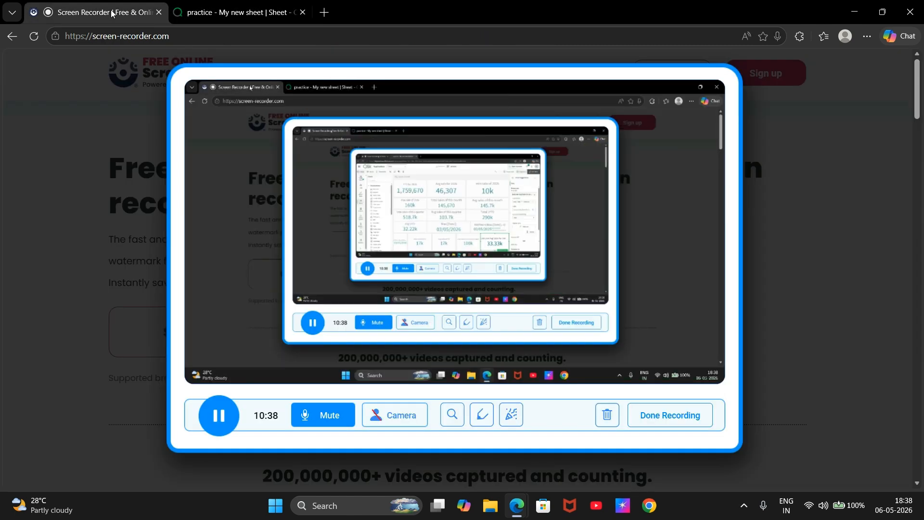